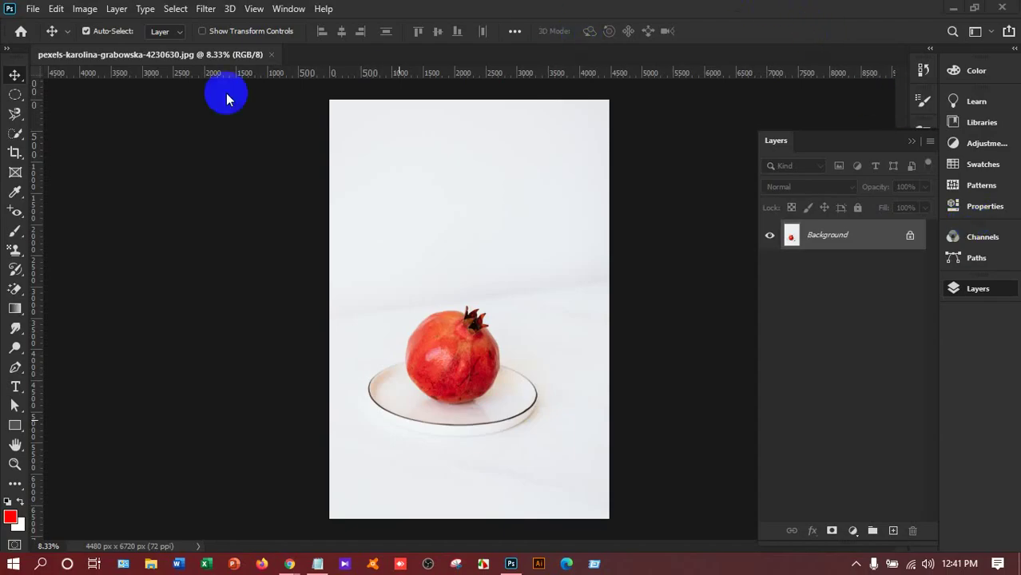
- Switch to the Quick Selection Tool from the selection-tools flyout
{"action": "left_click", "coordinate": [23, 132]}
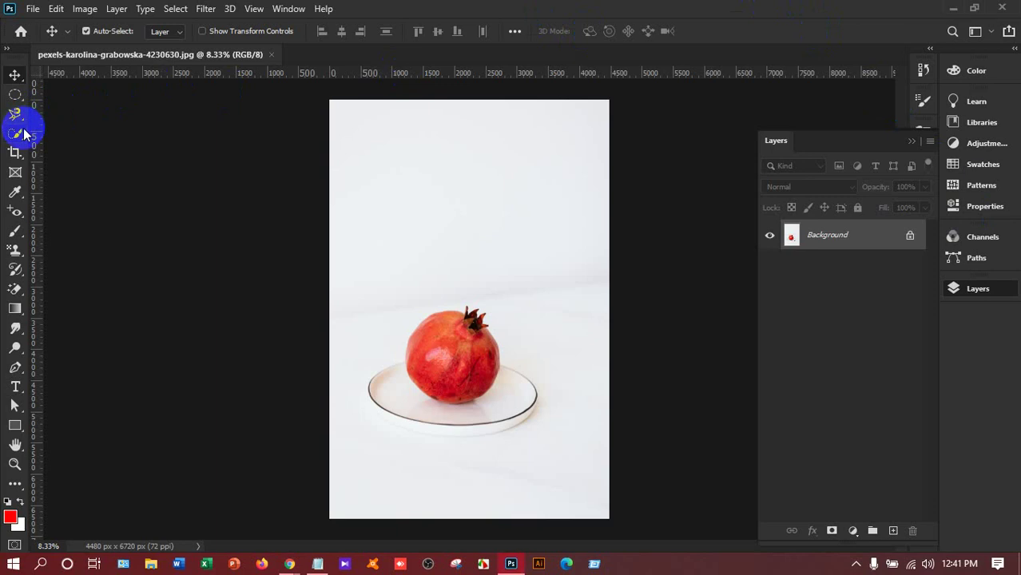
{"action": "left_click", "coordinate": [23, 134]}
{"action": "mouse_move", "coordinate": [25, 135]}
{"action": "left_mouse_down"}
{"action": "mouse_move", "coordinate": [92, 165]}
{"action": "mouse_move", "coordinate": [86, 141]}
{"action": "mouse_move", "coordinate": [87, 155]}
{"action": "left_mouse_up"}
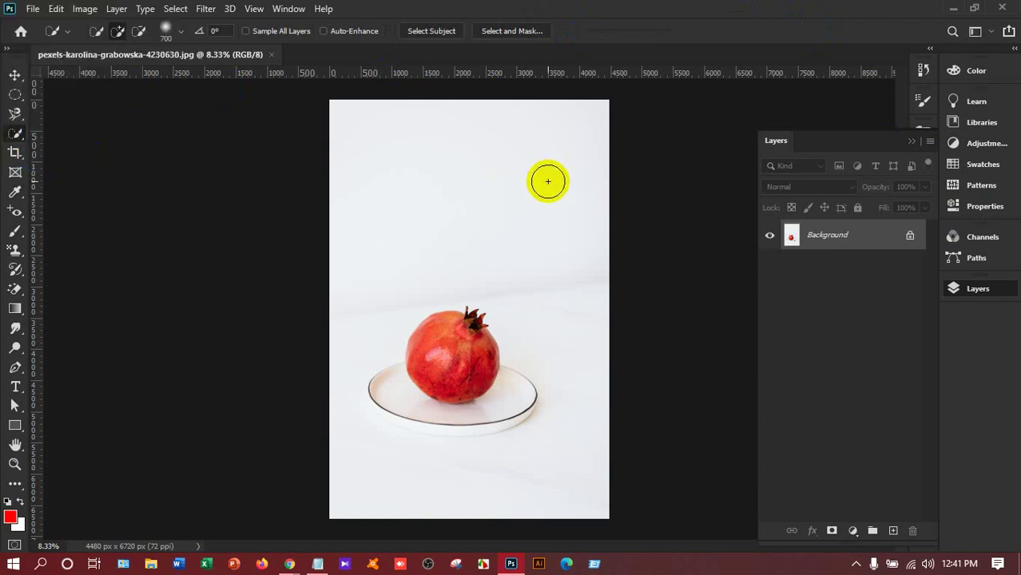
{"action": "left_click_drag", "start_coordinate": [24, 135], "coordinate": [80, 144]}
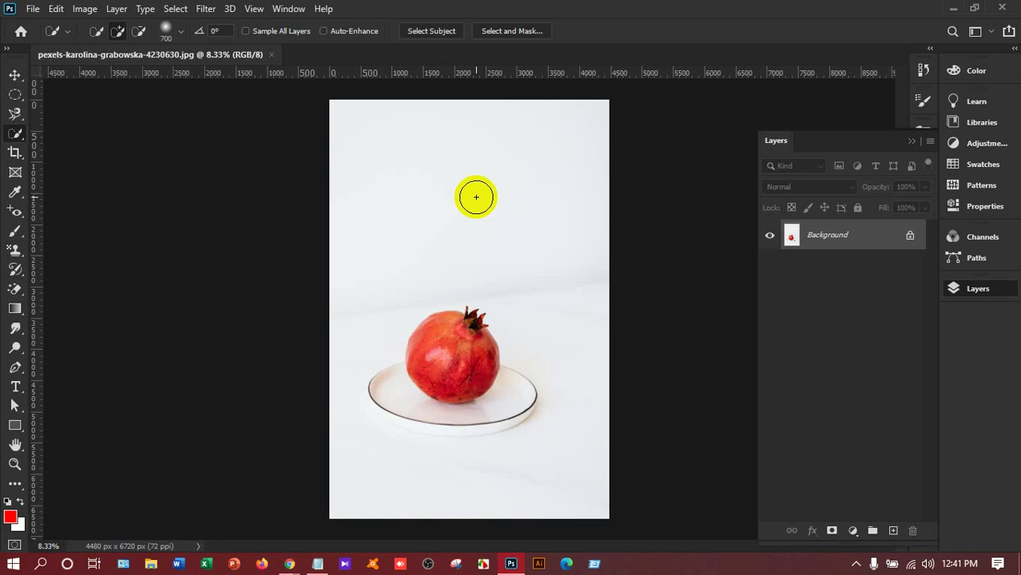
- Adjust the Quick Selection brush size with the bracket keys, settling at 700 px
{"action": "key", "text": "bracketright"}
{"action": "key", "text": "bracketright"}
{"action": "key", "text": "bracketright"}
{"action": "key", "text": "bracketright"}
{"action": "key", "text": "bracketright"}
{"action": "key", "text": "bracketright"}
{"action": "key", "text": "bracketright"}
{"action": "key", "text": "bracketright"}
{"action": "key", "text": "bracketright"}
{"action": "key", "text": "bracketright"}
{"action": "key", "text": "bracketright"}
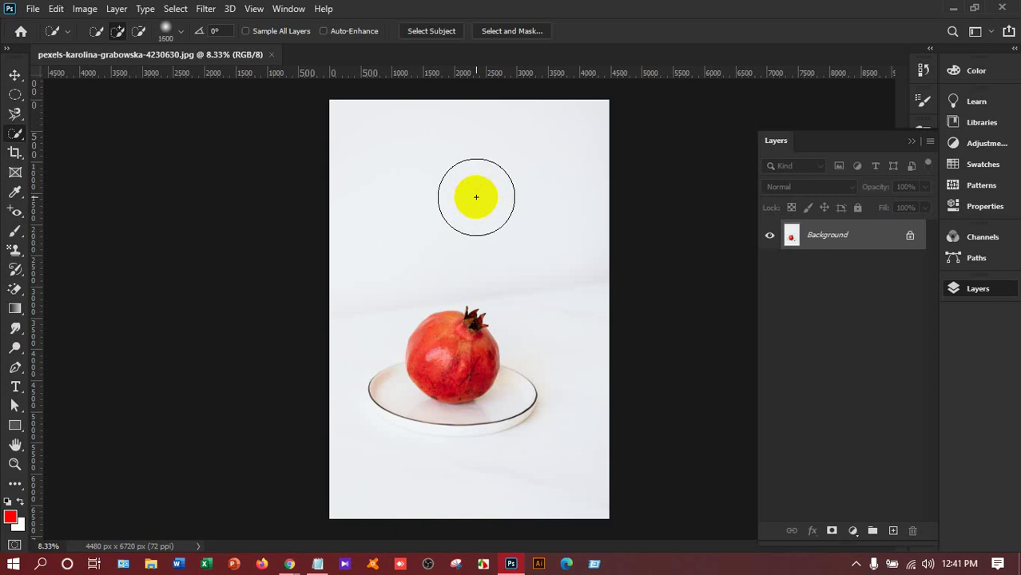
{"action": "key", "text": "bracketright"}
{"action": "key", "text": "bracketright"}
{"action": "key", "text": "bracketright"}
{"action": "key", "text": "bracketright"}
{"action": "key", "text": "bracketright"}
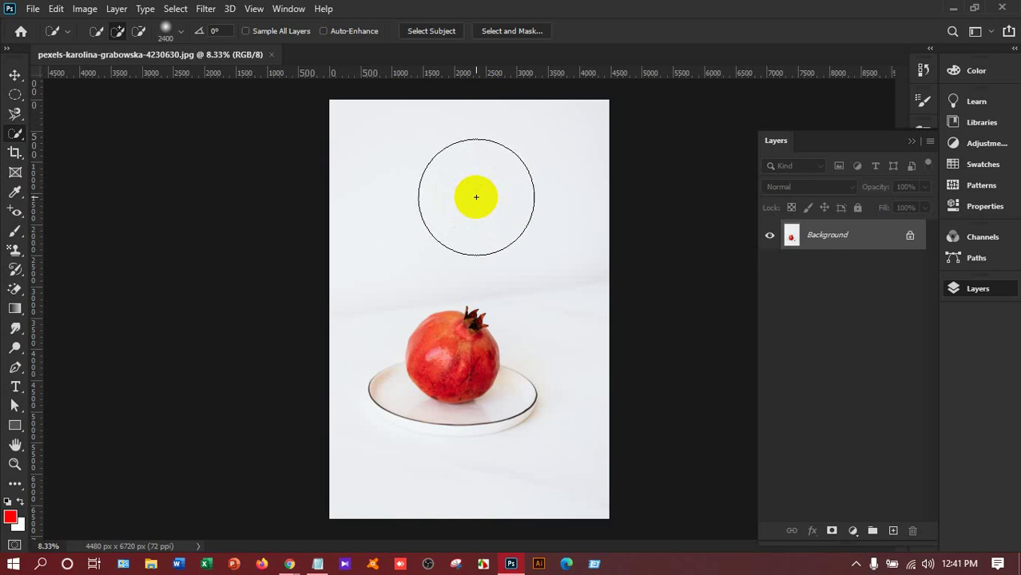
{"action": "key", "text": "bracketleft"}
{"action": "key", "text": "bracketleft"}
{"action": "key", "text": "bracketleft"}
{"action": "key", "text": "bracketleft"}
{"action": "key", "text": "bracketleft"}
{"action": "key", "text": "bracketleft"}
{"action": "key", "text": "bracketleft"}
{"action": "key", "text": "bracketleft"}
{"action": "key", "text": "bracketleft"}
{"action": "key", "text": "bracketleft"}
{"action": "key", "text": "bracketleft"}
{"action": "key", "text": "bracketleft"}
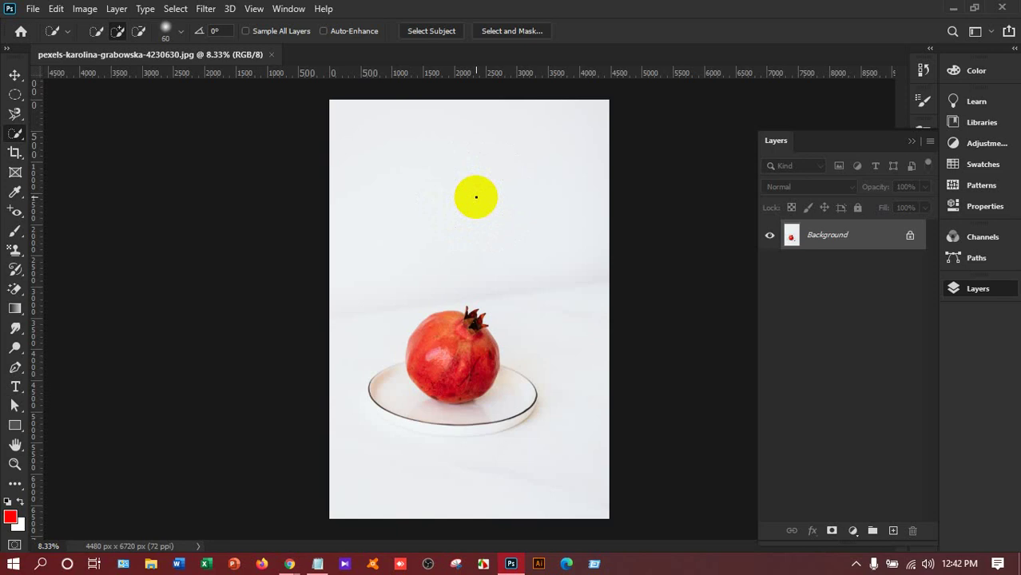
{"action": "key", "text": "bracketright"}
{"action": "key", "text": "bracketright"}
{"action": "key", "text": "bracketright"}
{"action": "key", "text": "bracketright"}
{"action": "key", "text": "bracketright"}
{"action": "key", "text": "bracketright"}
{"action": "key", "text": "bracketright"}
{"action": "key", "text": "bracketright"}
{"action": "key", "text": "bracketright"}
{"action": "key", "text": "bracketright"}
{"action": "key", "text": "bracketright"}
{"action": "key", "text": "bracketleft"}
{"action": "key", "text": "bracketleft"}
{"action": "key", "text": "bracketleft"}
{"action": "key", "text": "bracketleft"}
{"action": "key", "text": "bracketleft"}
{"action": "key", "text": "bracketleft"}
{"action": "key", "text": "bracketleft"}
{"action": "key", "text": "bracketleft"}
{"action": "key", "text": "bracketleft"}
{"action": "key", "text": "bracketleft"}
{"action": "key", "text": "bracketright"}
{"action": "key", "text": "bracketright"}
{"action": "key", "text": "bracketright"}
{"action": "key", "text": "bracketright"}
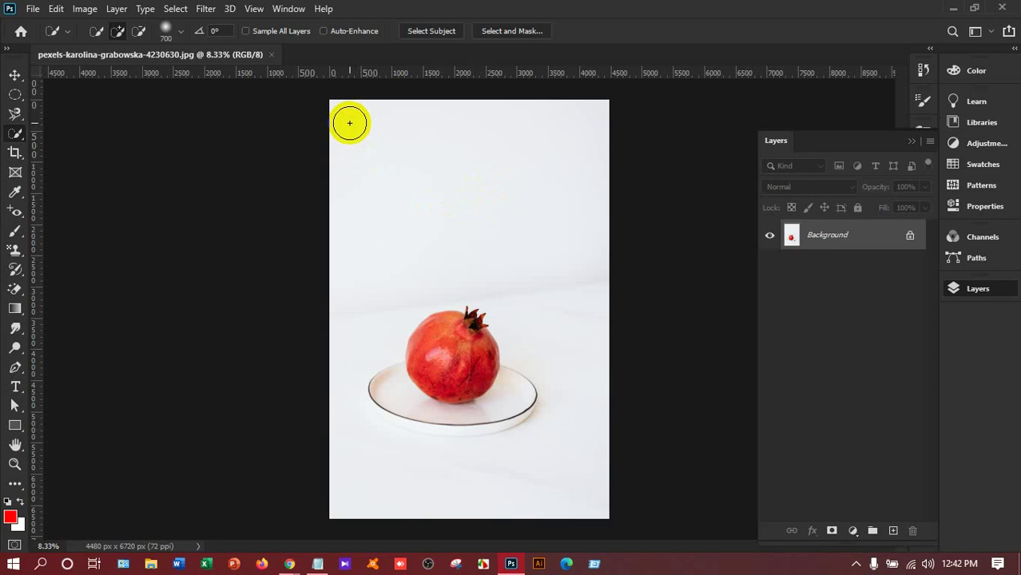
- Brush across the white background from the top-left so everything except the pomegranate and plate is selected
{"action": "mouse_move", "coordinate": [349, 122]}
{"action": "left_mouse_down"}
{"action": "mouse_move", "coordinate": [404, 148]}
{"action": "mouse_move", "coordinate": [515, 171]}
{"action": "mouse_move", "coordinate": [562, 203]}
{"action": "mouse_move", "coordinate": [586, 252]}
{"action": "mouse_move", "coordinate": [597, 399]}
{"action": "left_mouse_up"}
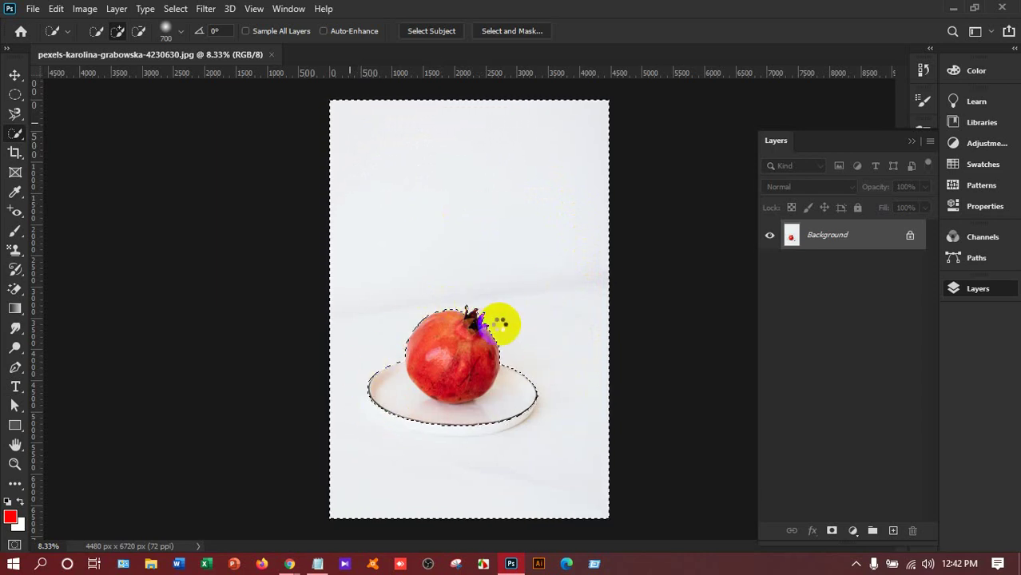
{"action": "left_click_drag", "start_coordinate": [454, 409], "coordinate": [460, 406]}
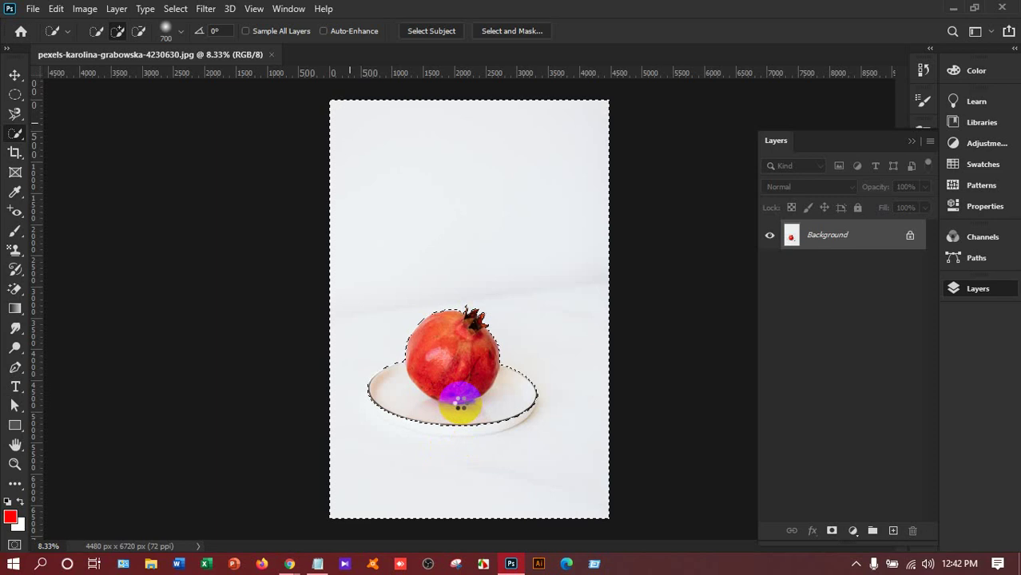
- Unlock the Background into Layer 0, delete the white background, then deselect and undo to the original
{"action": "left_click", "coordinate": [911, 236]}
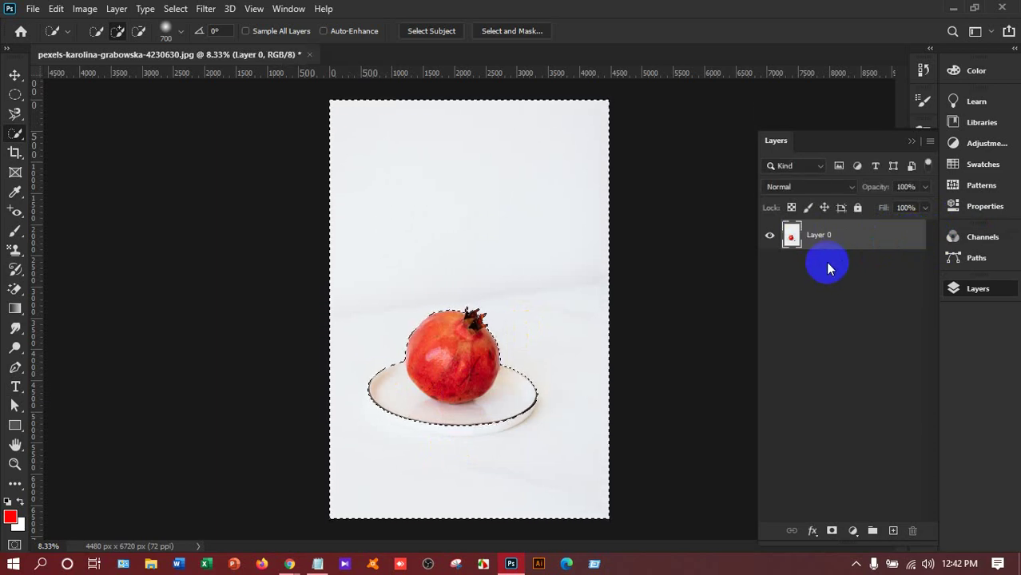
{"action": "key", "text": "Delete"}
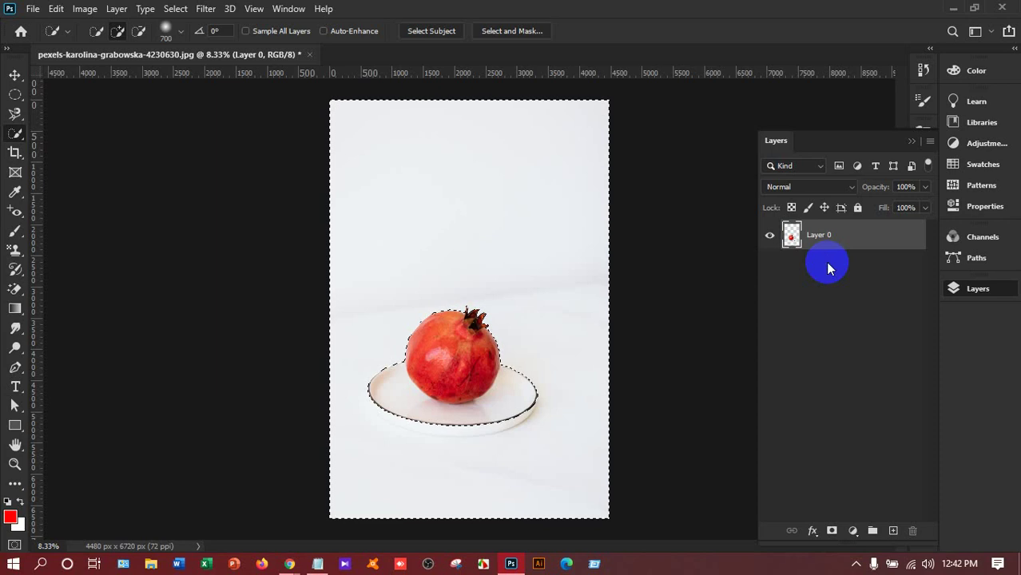
{"action": "key", "text": "ctrl+d"}
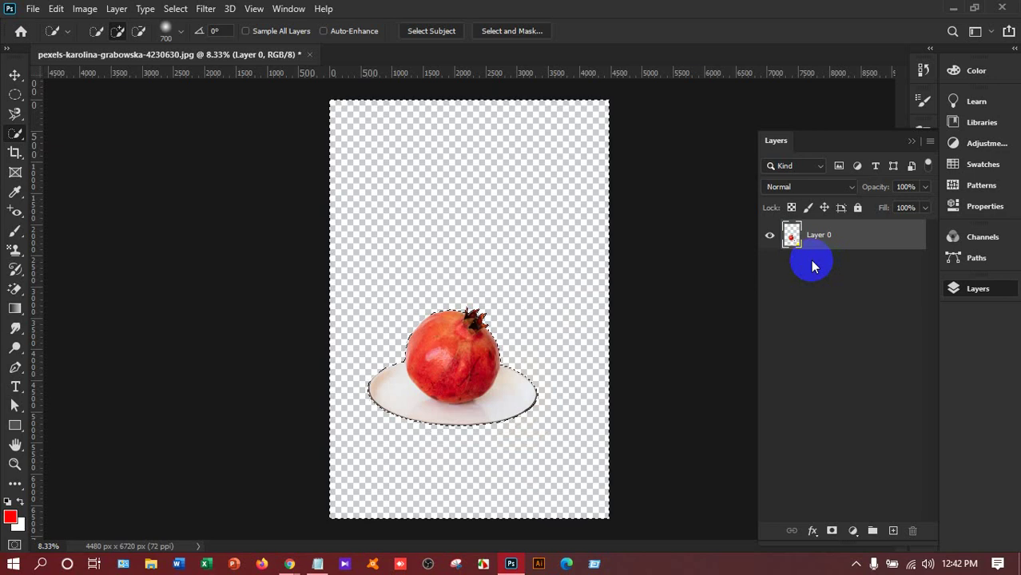
{"action": "key", "text": "ctrl+z"}
{"action": "key", "text": "ctrl+z"}
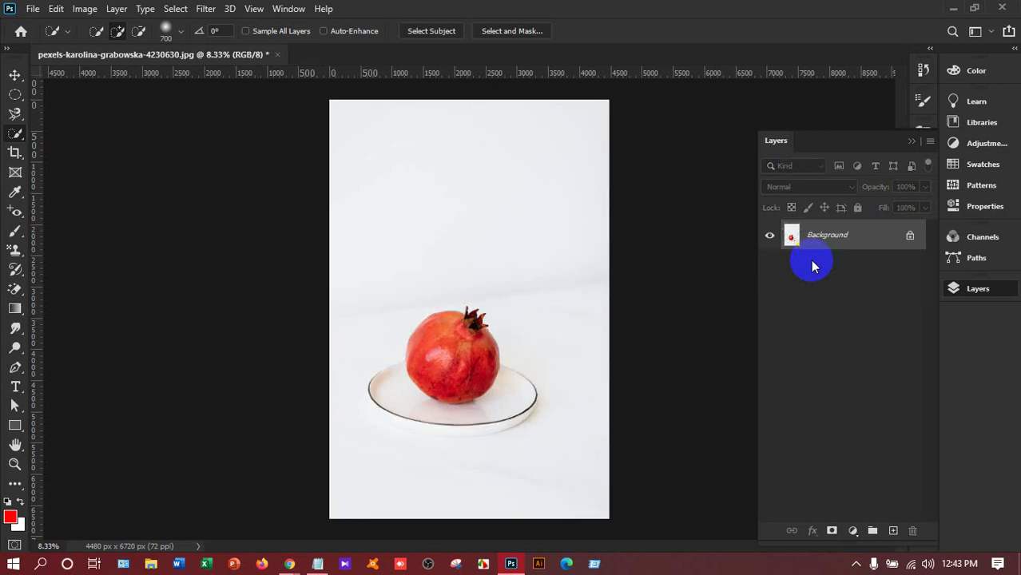
{"action": "left_click", "coordinate": [376, 129]}
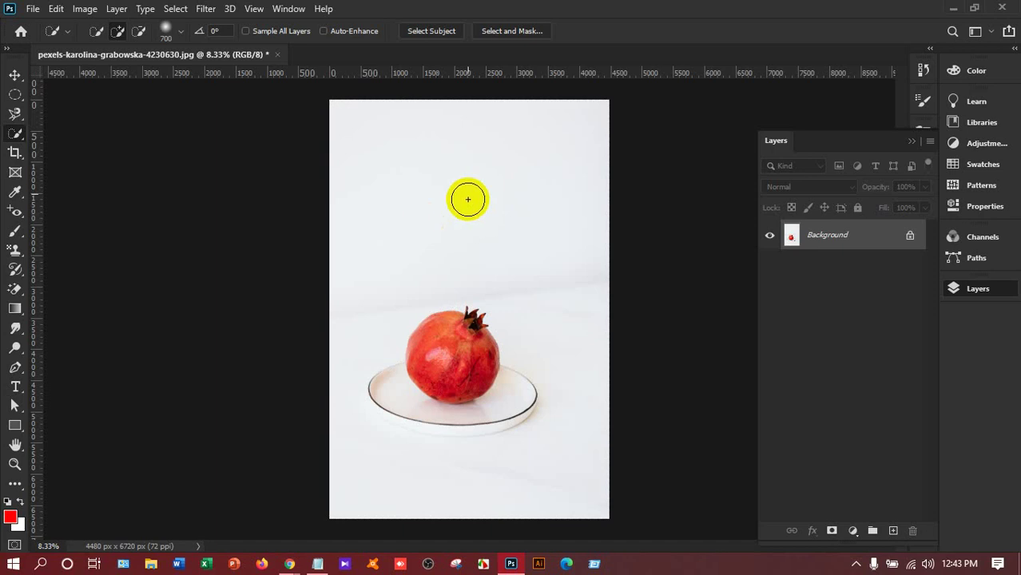
- Switch to the Magic Wand, test-click the background, then set Tolerance to 0 and deselect
{"action": "mouse_move", "coordinate": [15, 133]}
{"action": "left_mouse_down"}
{"action": "mouse_move", "coordinate": [87, 154]}
{"action": "mouse_move", "coordinate": [84, 162]}
{"action": "left_mouse_up"}
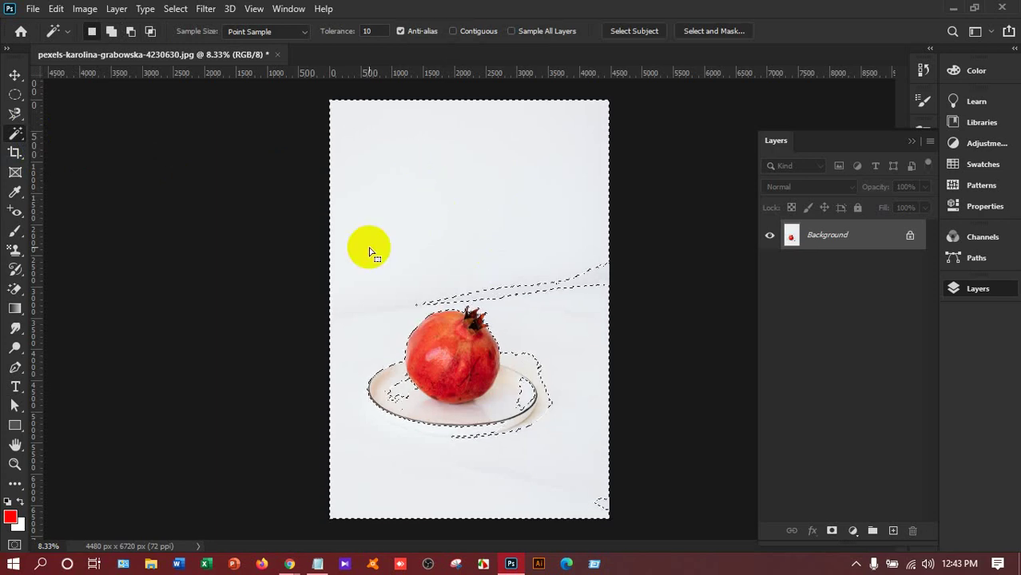
{"action": "left_click", "coordinate": [451, 328]}
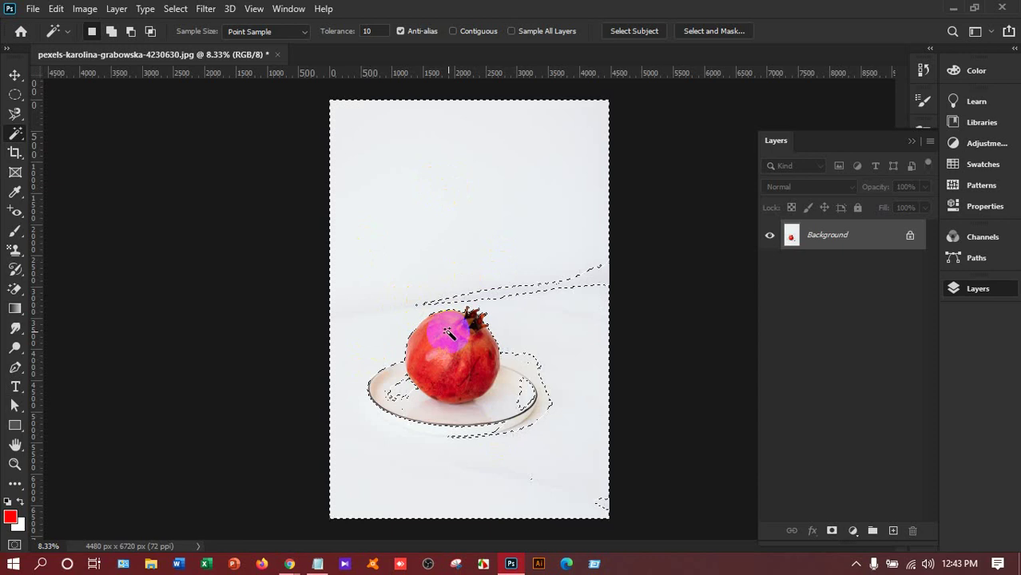
{"action": "key", "text": "ctrl+d"}
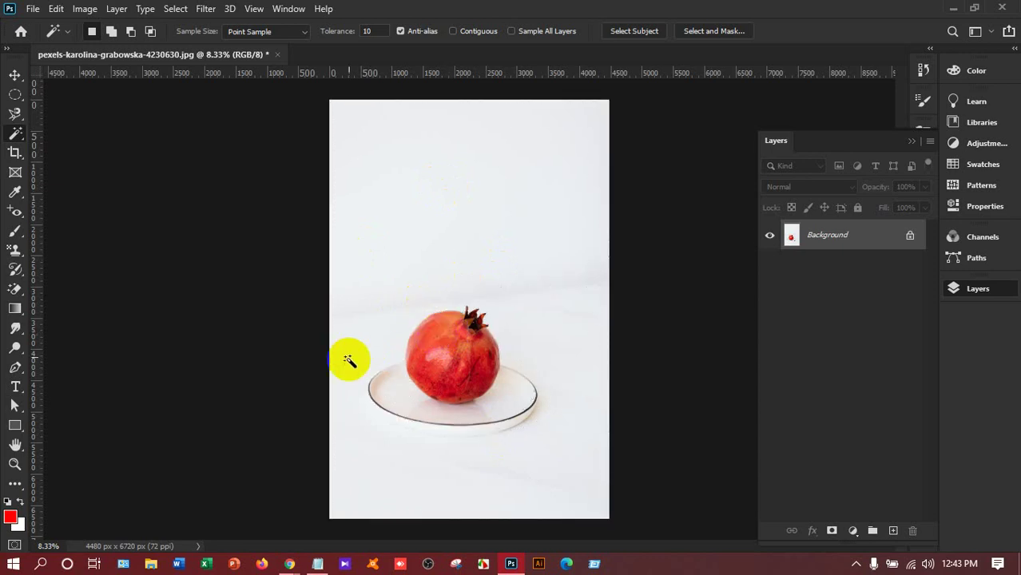
{"action": "left_click", "coordinate": [372, 30]}
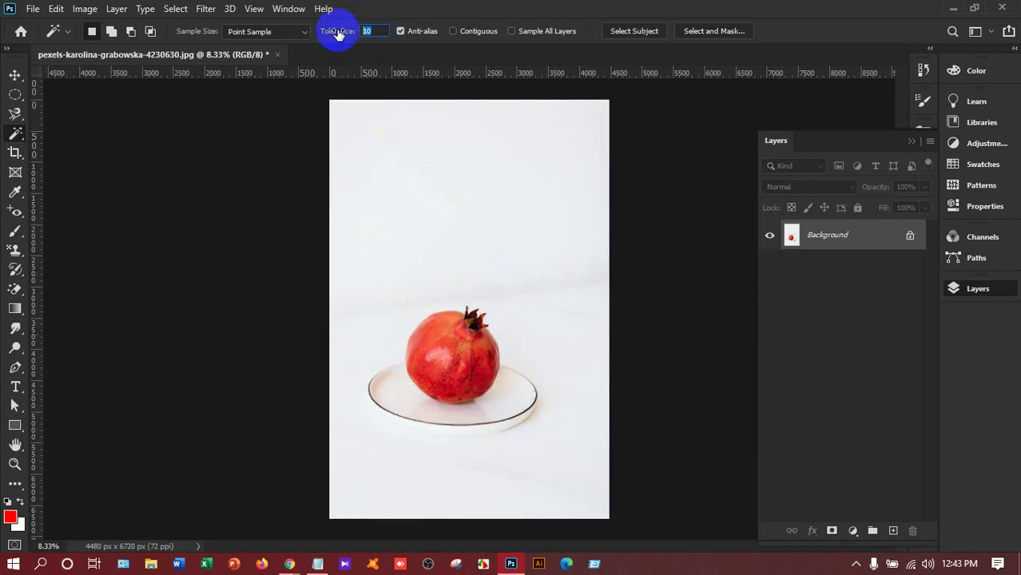
{"action": "type", "text": "0"}
{"action": "key", "text": "Return"}
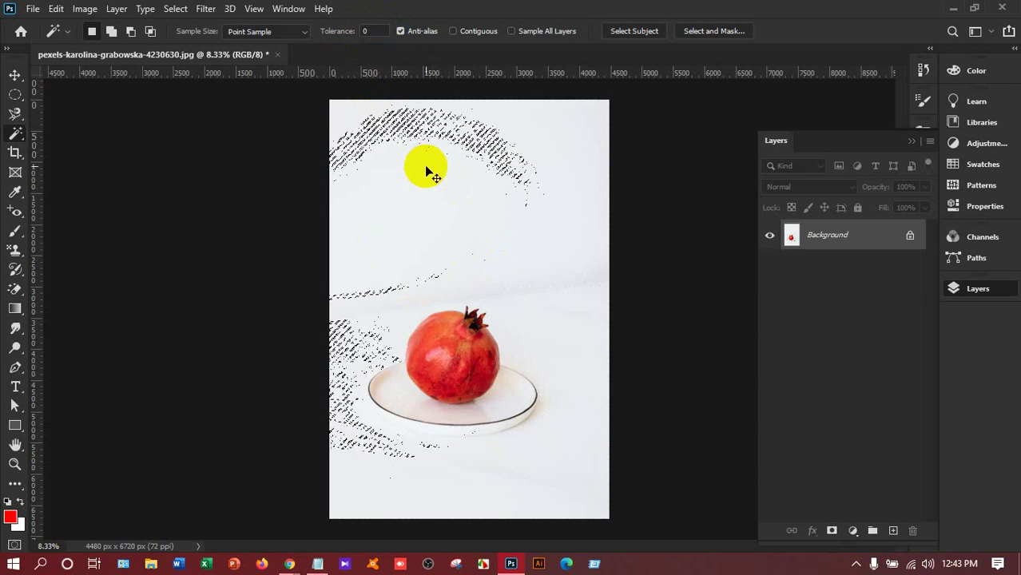
{"action": "key", "text": "ctrl+d"}
- Test the white-background selection at tolerances 5, 30 and 50, deselecting after each
{"action": "left_click", "coordinate": [319, 32]}
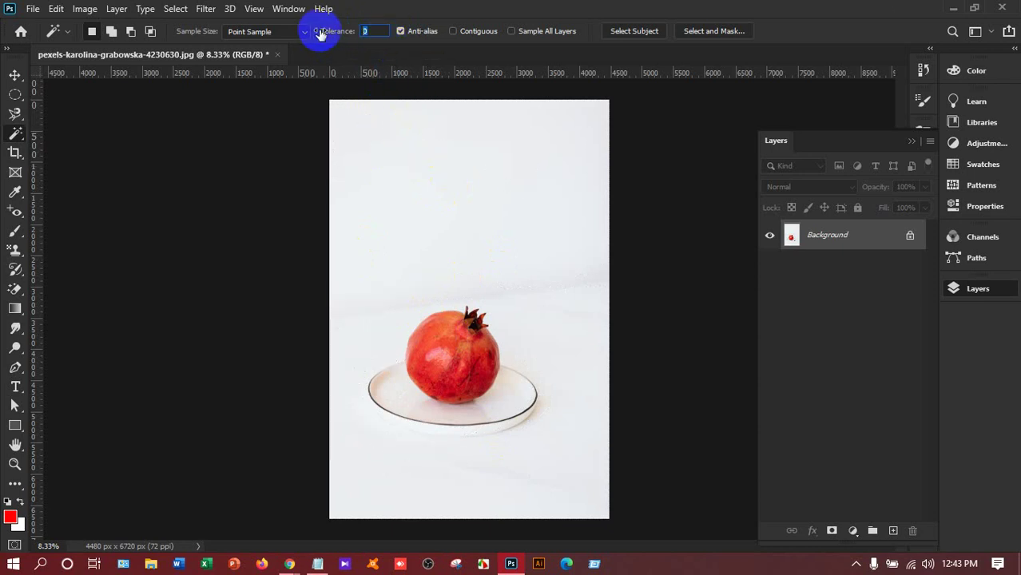
{"action": "left_click", "coordinate": [417, 198]}
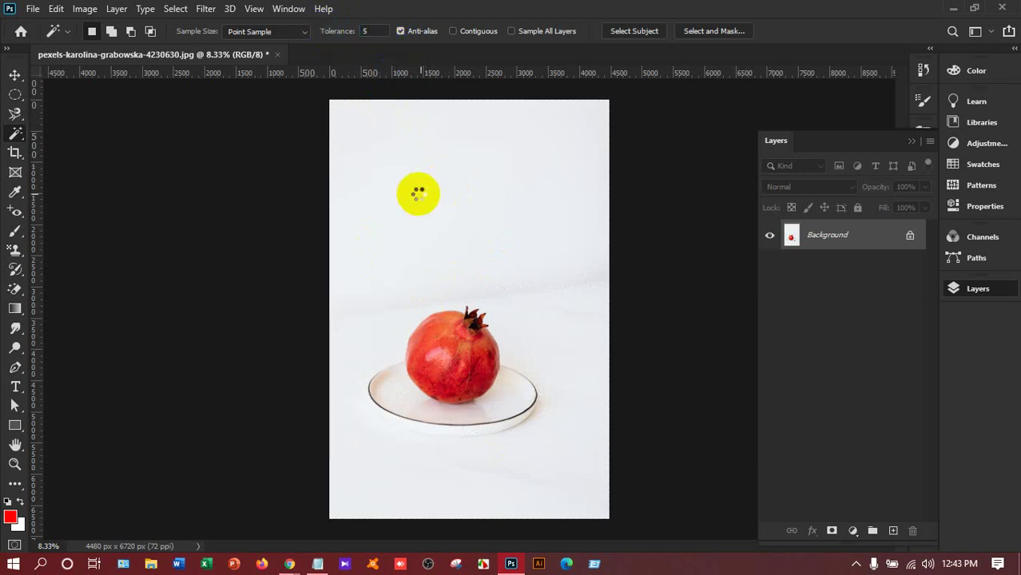
{"action": "key", "text": "ctrl+d"}
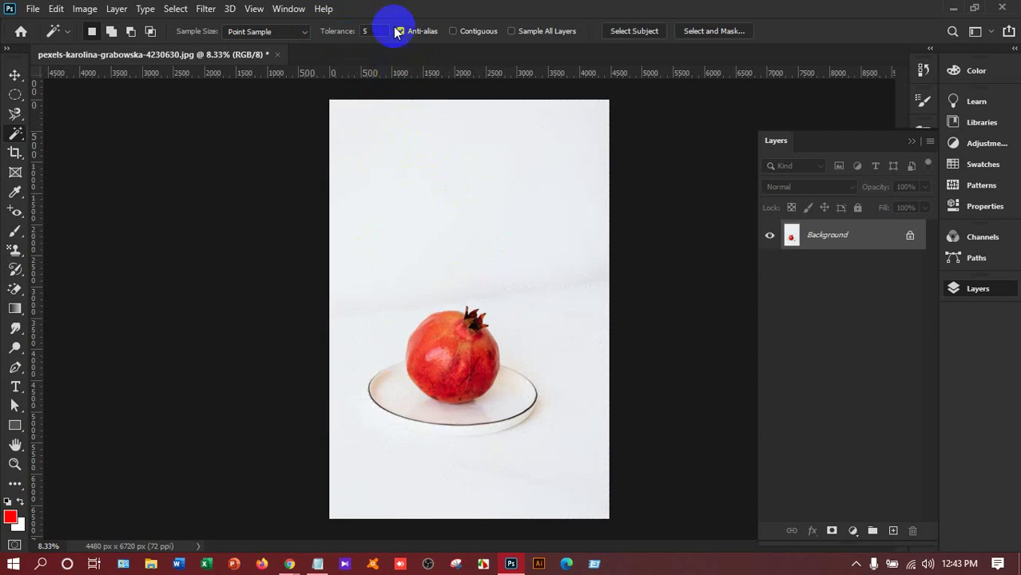
{"action": "left_click", "coordinate": [364, 30]}
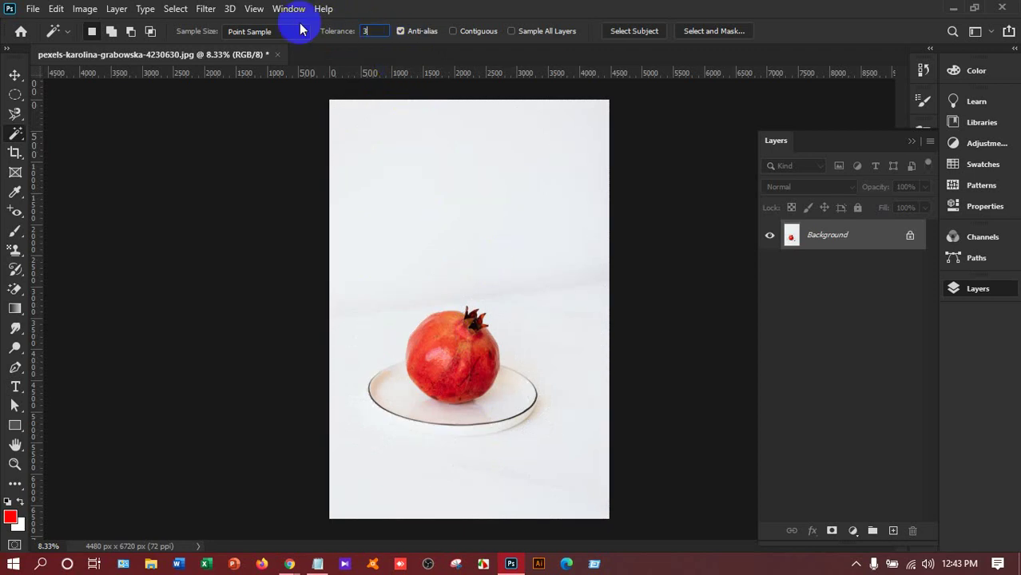
{"action": "left_click", "coordinate": [499, 197]}
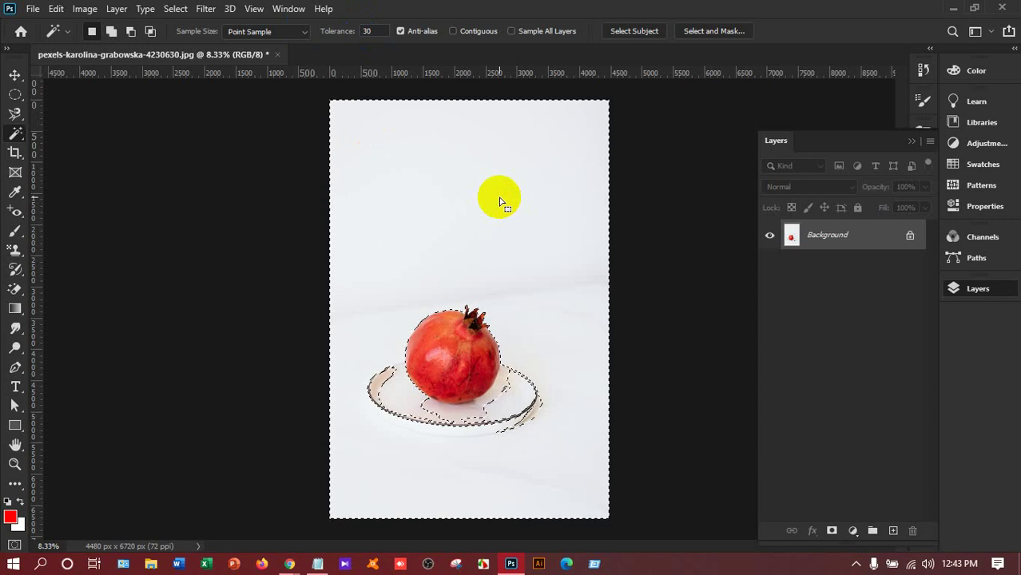
{"action": "key", "text": "ctrl+d"}
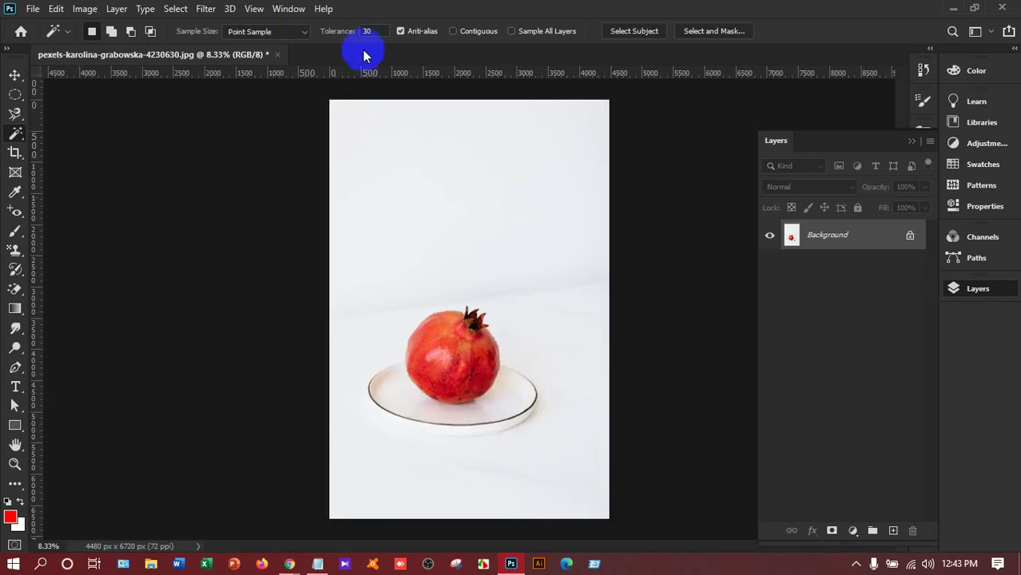
{"action": "left_click", "coordinate": [367, 30]}
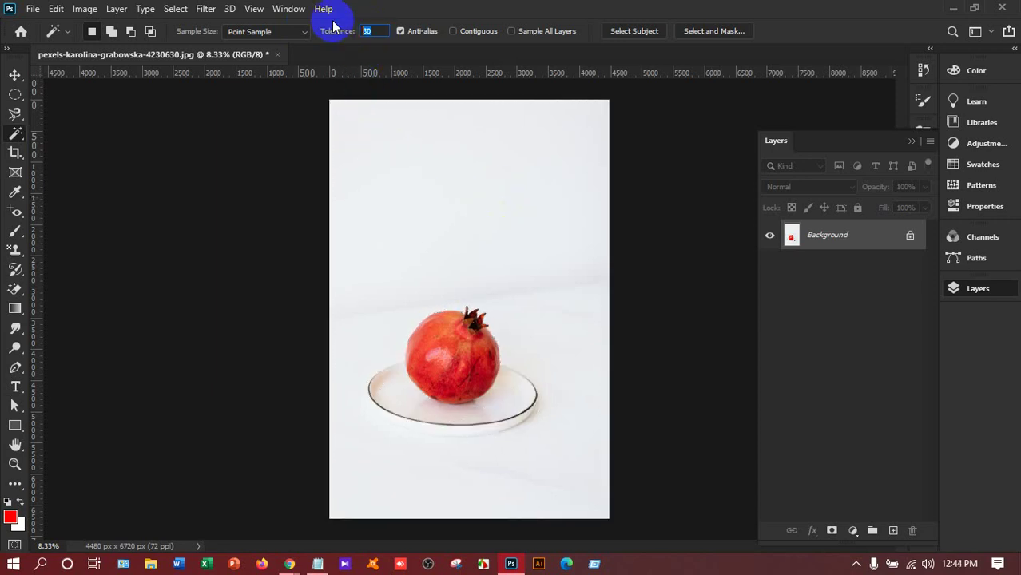
{"action": "left_click", "coordinate": [429, 143]}
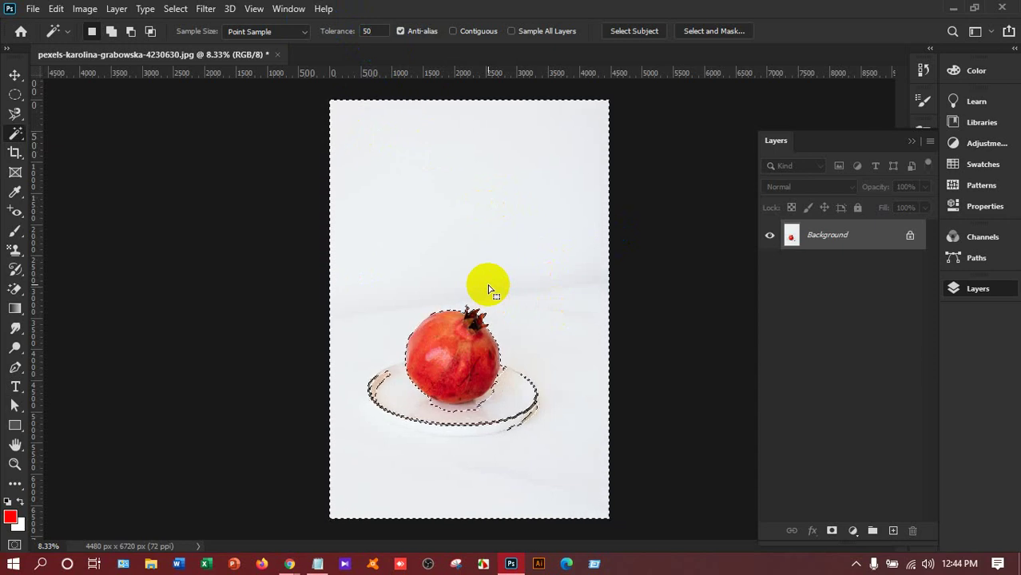
{"action": "key", "text": "ctrl+d"}
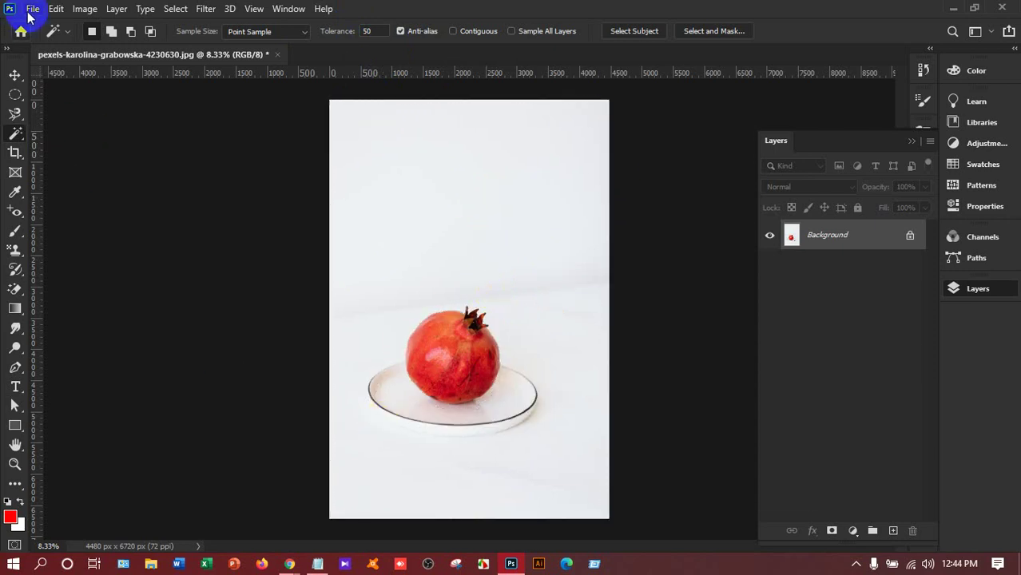
- Bring up the Open dialog with Ctrl+O and browse the Desktop folder before returning to This PC
{"action": "left_click", "coordinate": [56, 8]}
{"action": "mouse_move", "coordinate": [33, 8]}
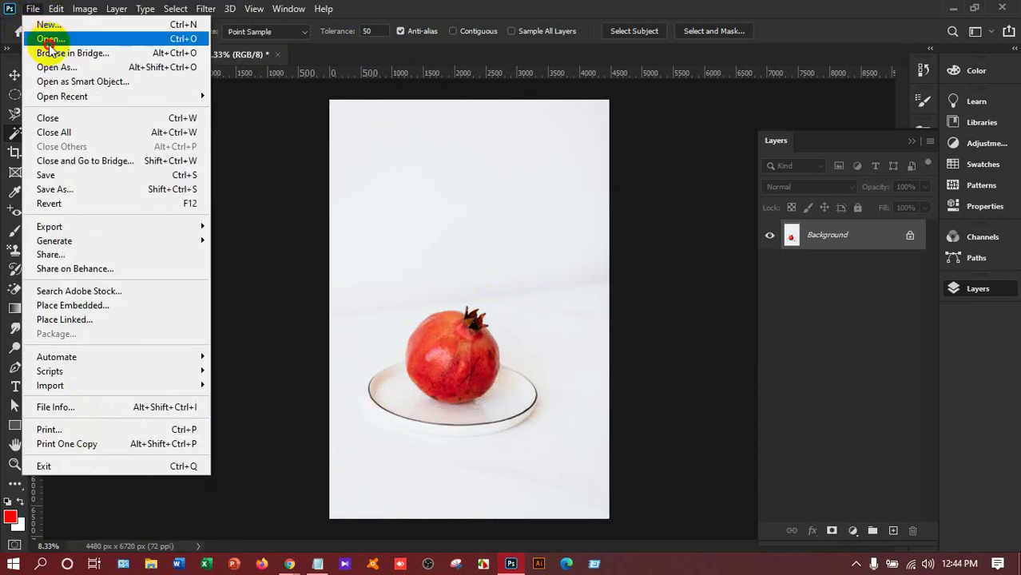
{"action": "left_click", "coordinate": [49, 48]}
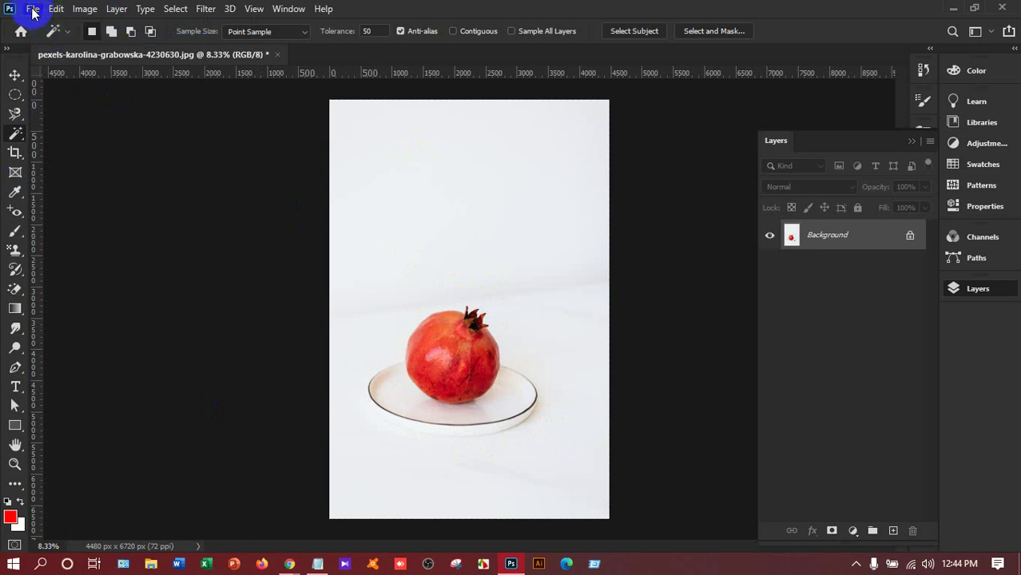
{"action": "key", "text": "ctrl+o"}
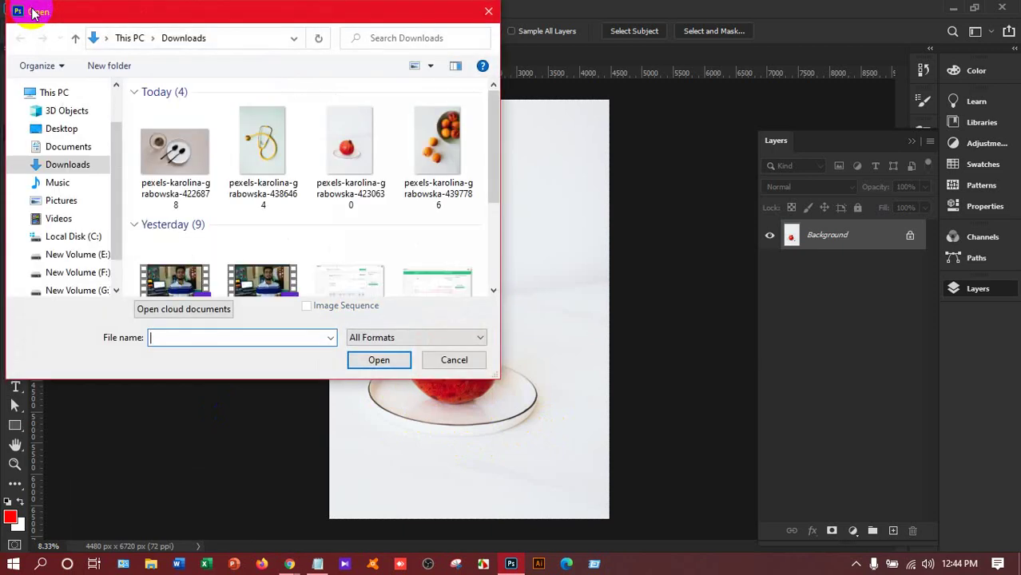
{"action": "scroll", "coordinate": [240, 191], "scroll_direction": "down", "scroll_amount": 3}
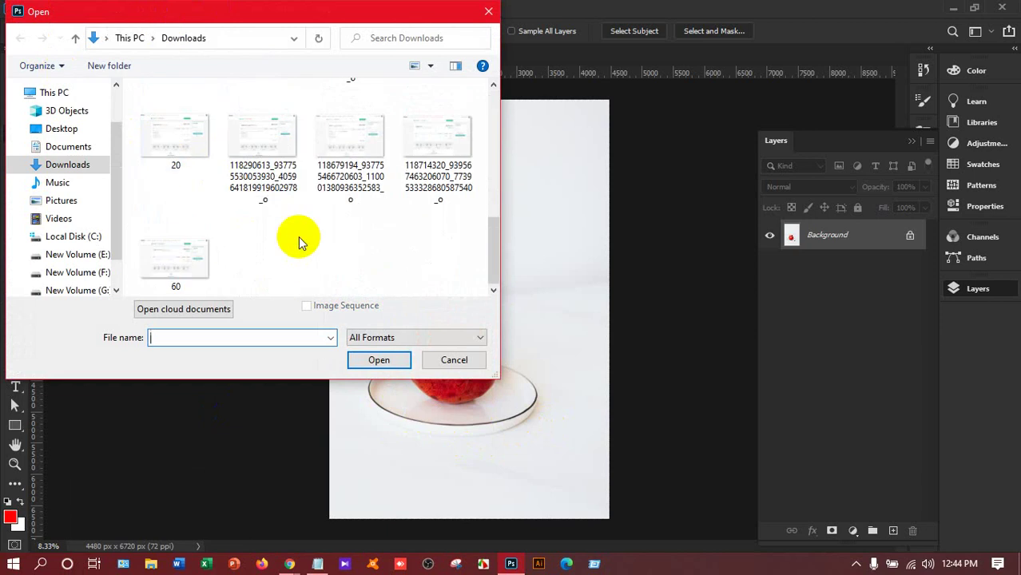
{"action": "scroll", "coordinate": [291, 228], "scroll_direction": "up", "scroll_amount": 3}
{"action": "left_click", "coordinate": [61, 130]}
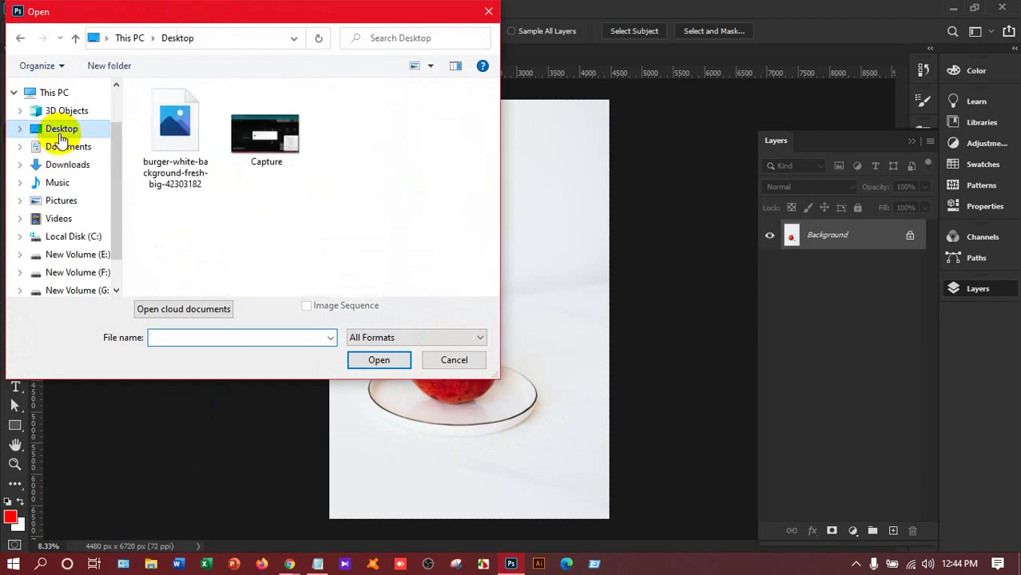
{"action": "left_click", "coordinate": [172, 128]}
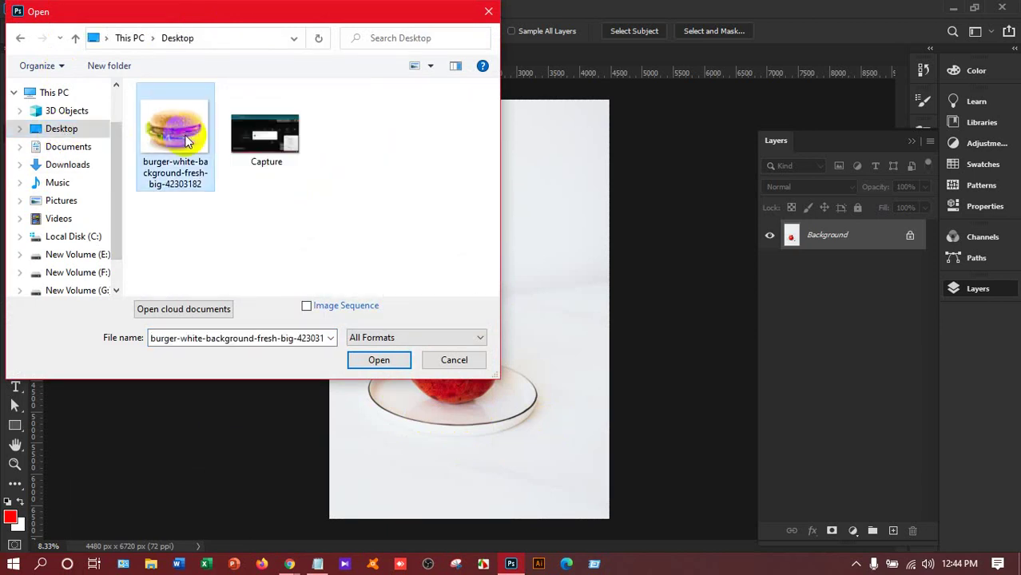
{"action": "left_click", "coordinate": [73, 44]}
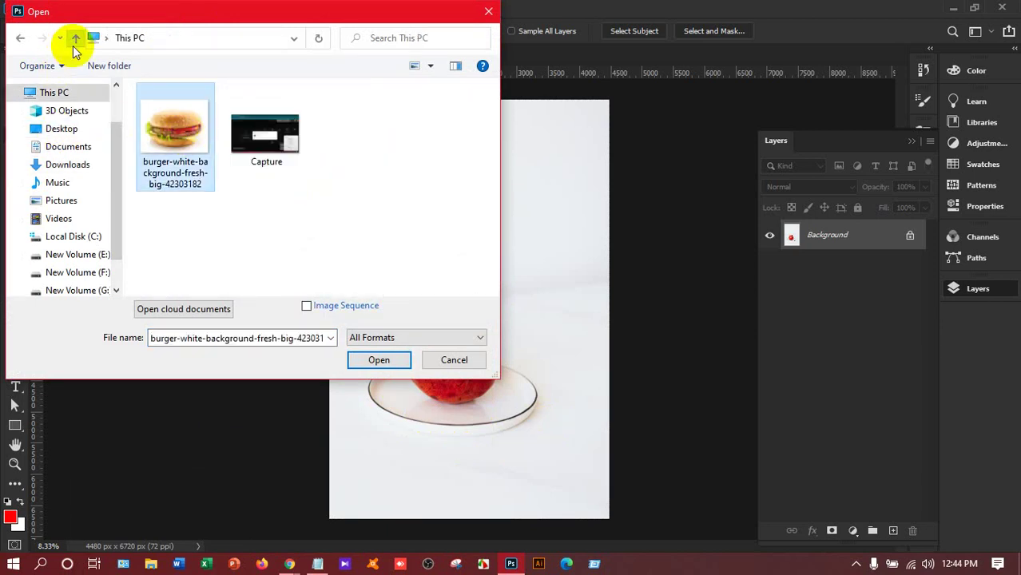
- Navigate to F:\Graphic Design\Class Contents\Photoshop\Mobile Back Cover Design and open 1i5sd1s15--transp
{"action": "left_click", "coordinate": [88, 273]}
{"action": "left_click", "coordinate": [207, 203]}
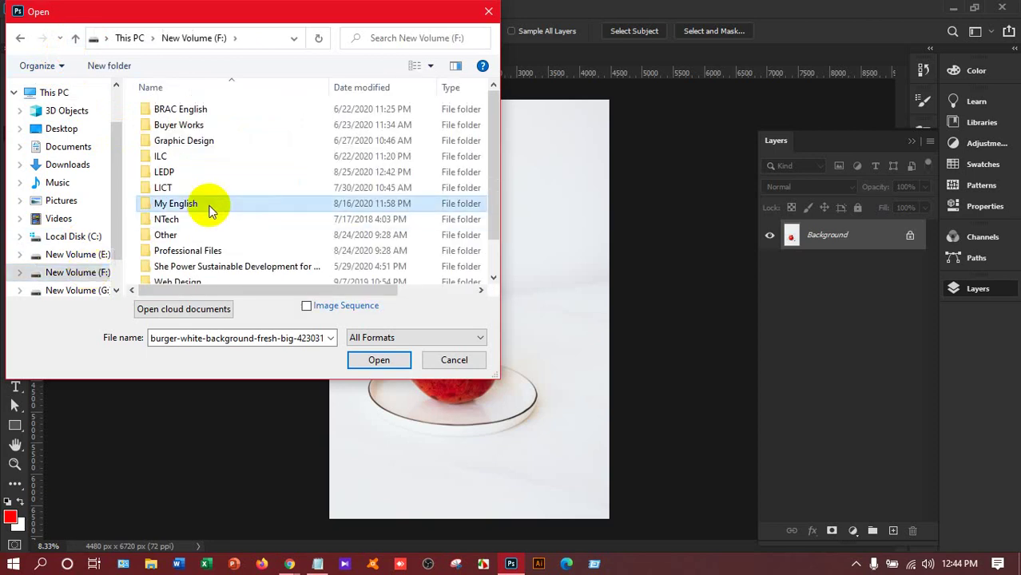
{"action": "scroll", "coordinate": [207, 168], "scroll_direction": "down", "scroll_amount": 1}
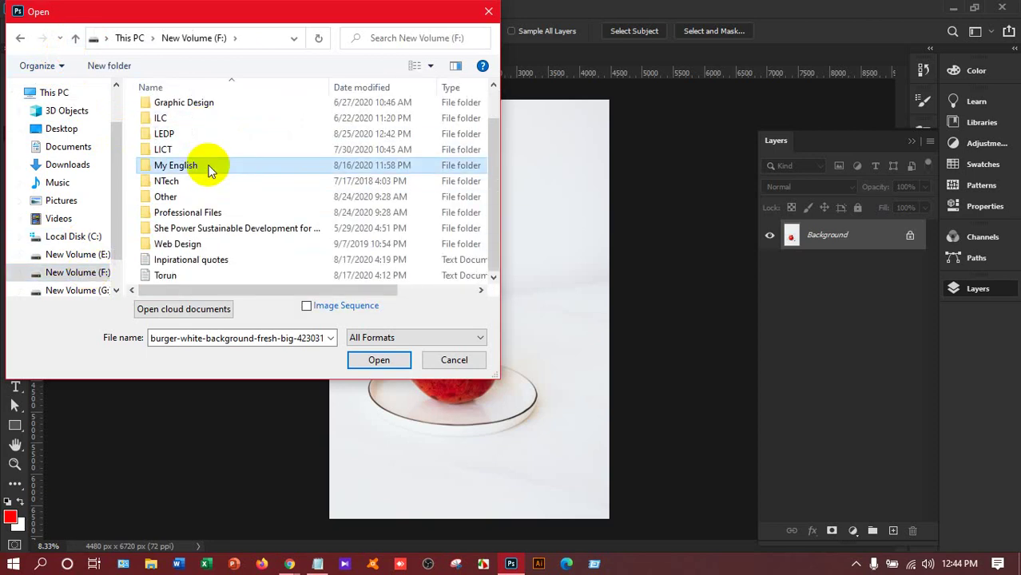
{"action": "double_click", "coordinate": [210, 104]}
{"action": "double_click", "coordinate": [190, 112]}
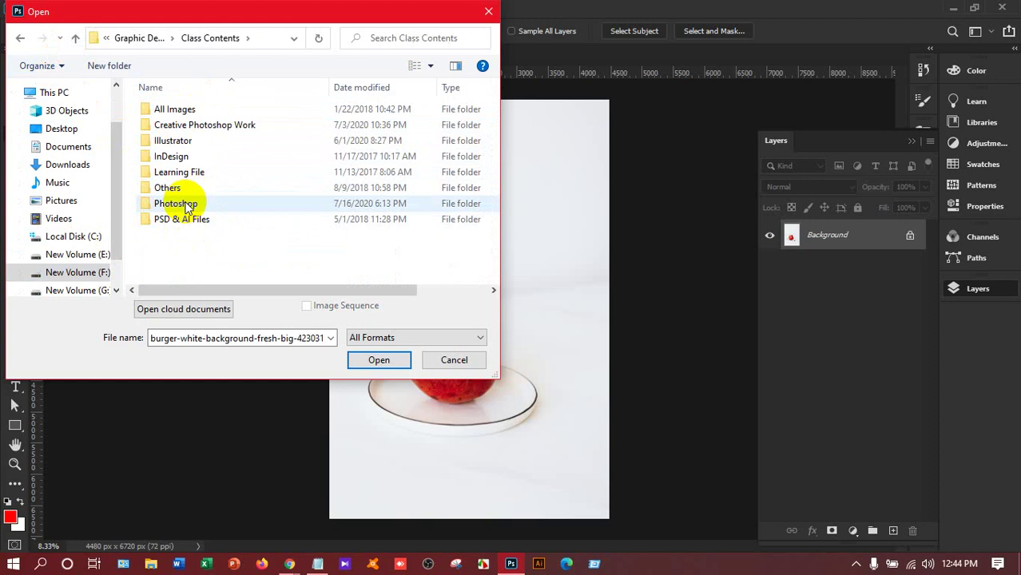
{"action": "double_click", "coordinate": [191, 203]}
{"action": "scroll", "coordinate": [185, 206], "scroll_direction": "down", "scroll_amount": 3}
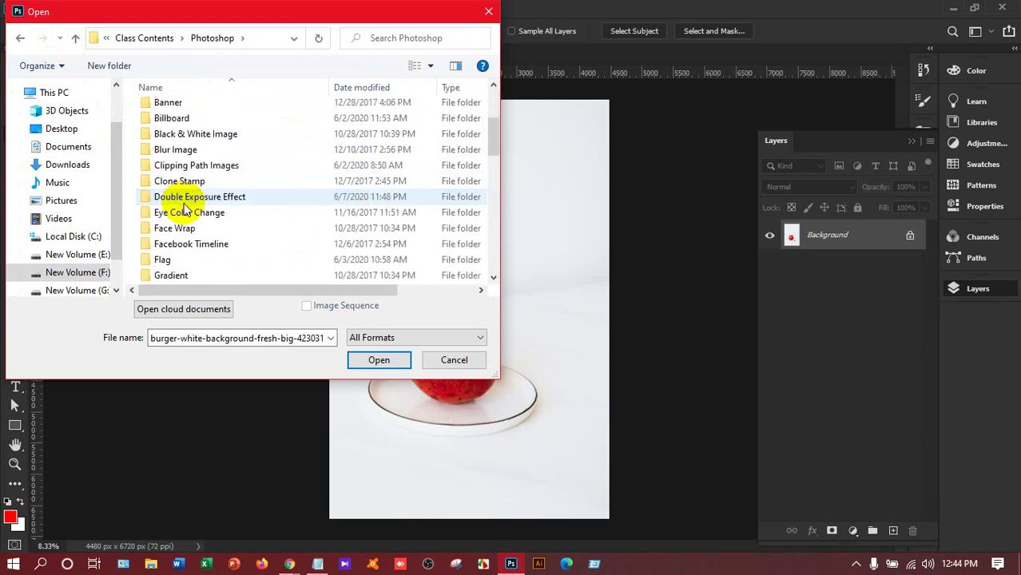
{"action": "left_click", "coordinate": [184, 154]}
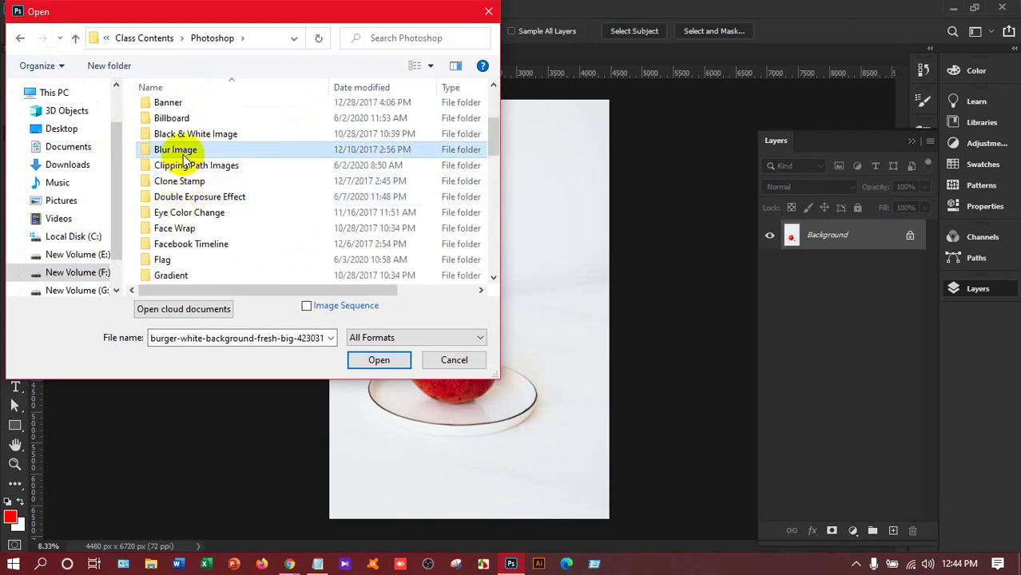
{"action": "scroll", "coordinate": [186, 160], "scroll_direction": "down", "scroll_amount": 4}
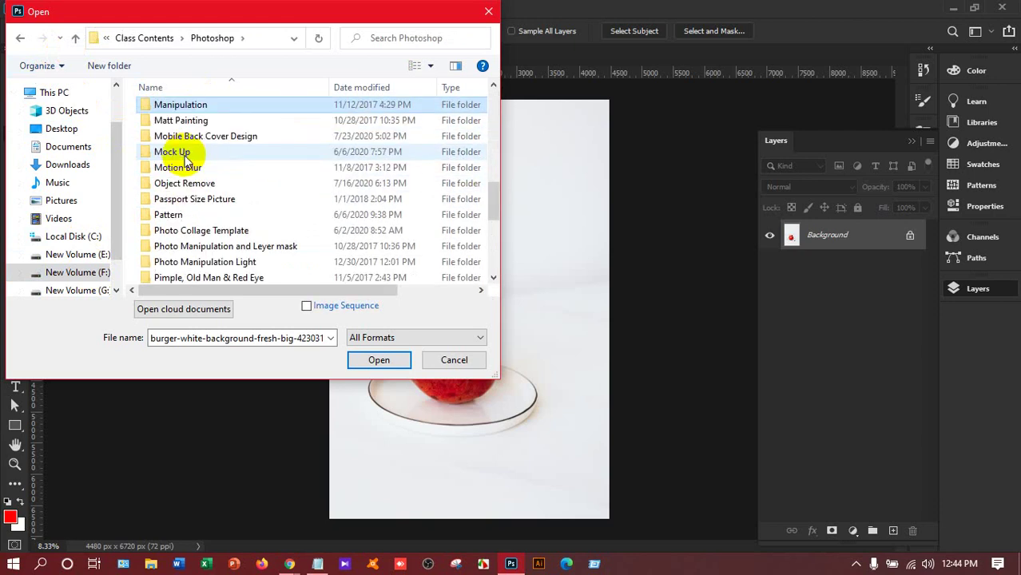
{"action": "double_click", "coordinate": [192, 137]}
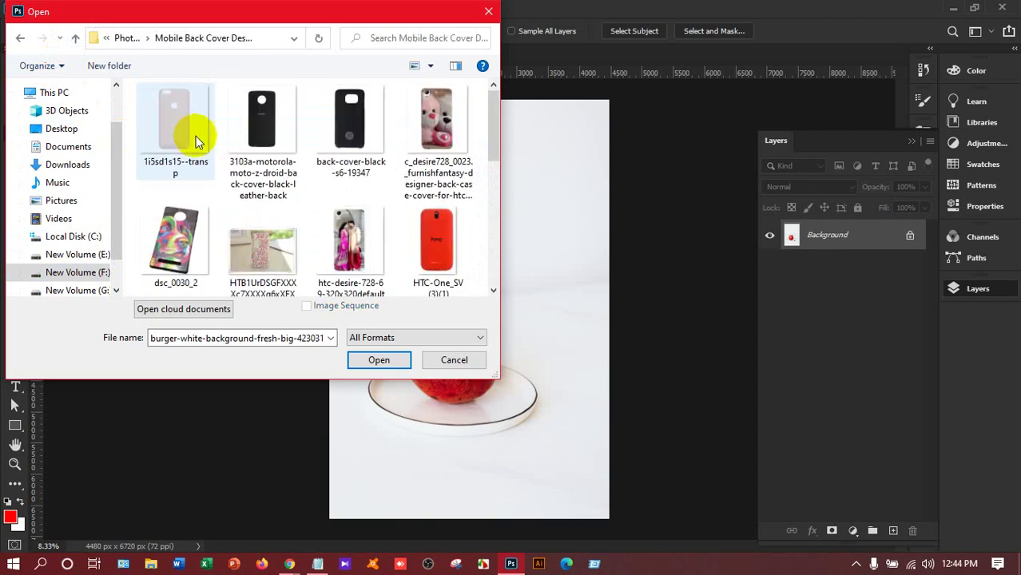
{"action": "left_click", "coordinate": [151, 112]}
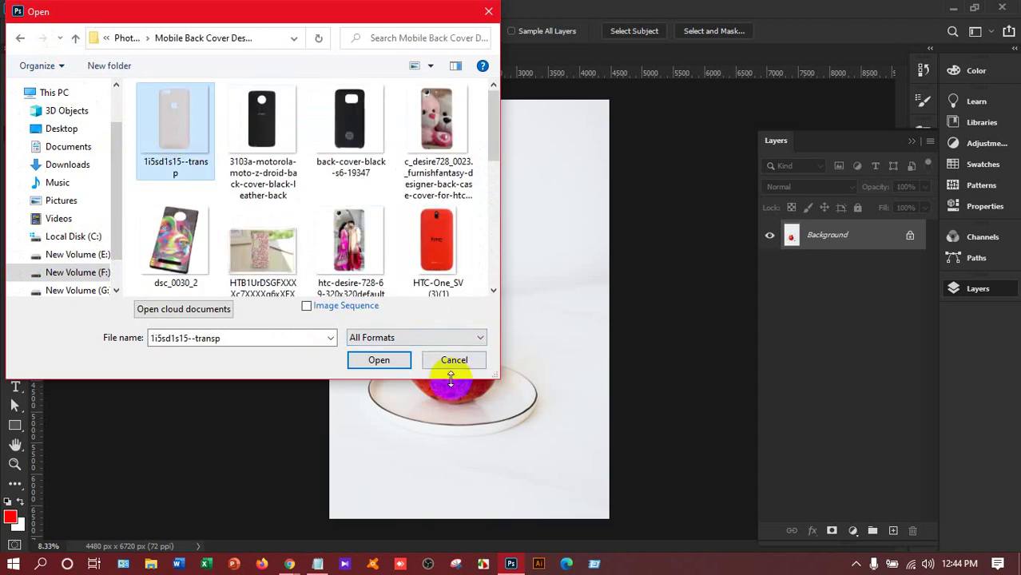
{"action": "left_click", "coordinate": [382, 360]}
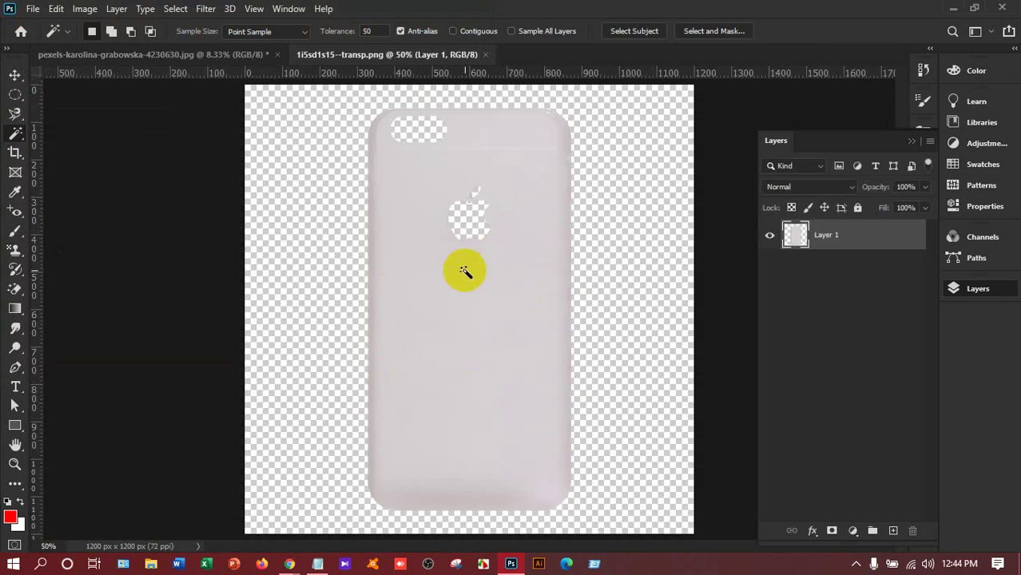
- Open the red Nillkin phone cover JPG from the Mobile Back Cover Design folder via File > Open
{"action": "left_click", "coordinate": [32, 9]}
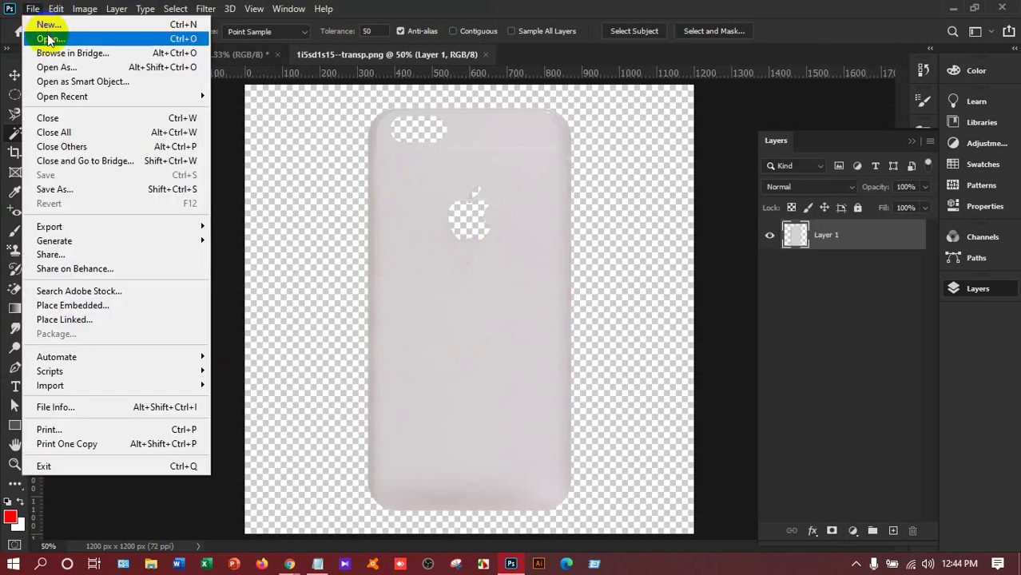
{"action": "left_click", "coordinate": [48, 36]}
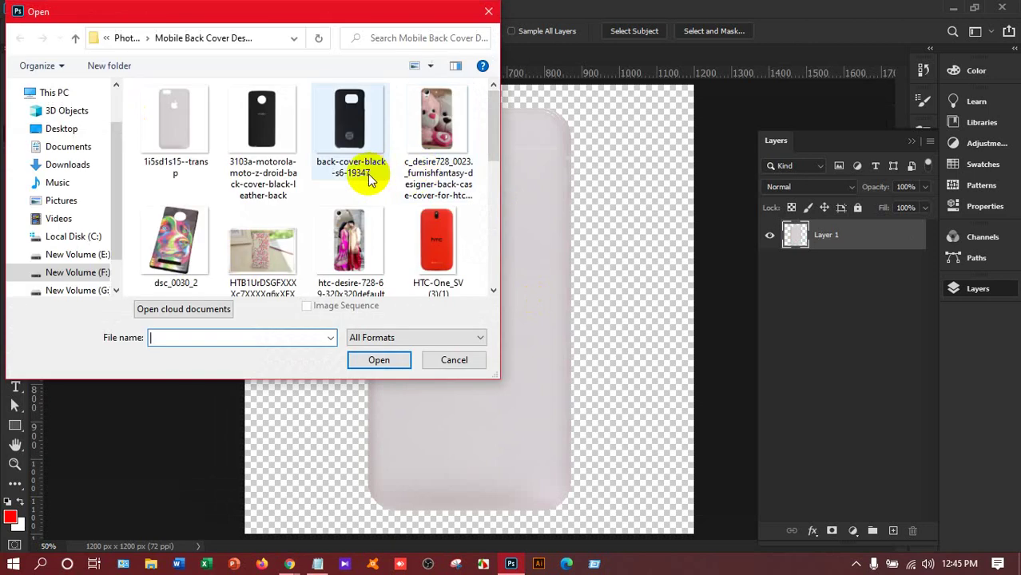
{"action": "scroll", "coordinate": [338, 212], "scroll_direction": "down", "scroll_amount": 3}
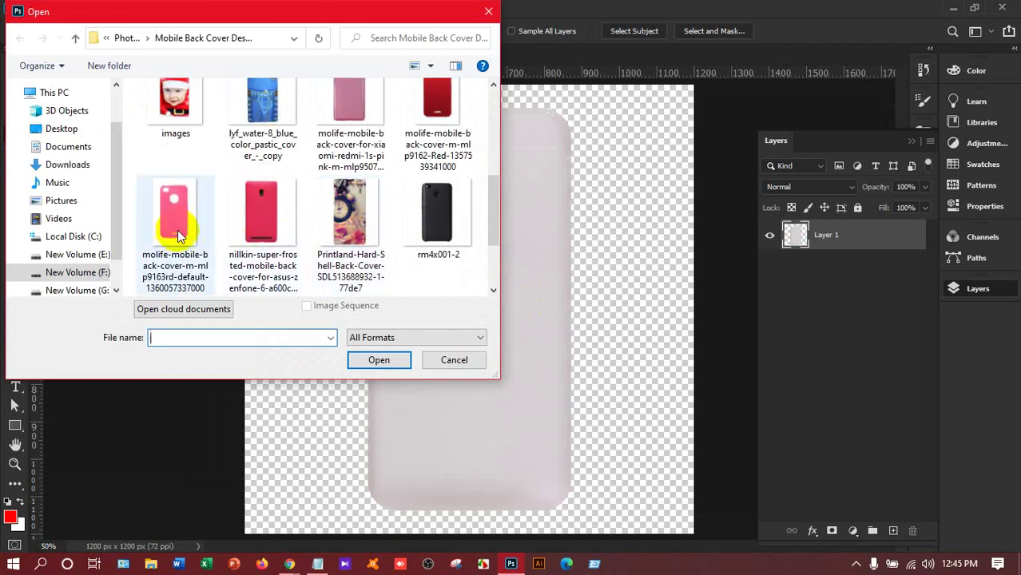
{"action": "left_click", "coordinate": [250, 209]}
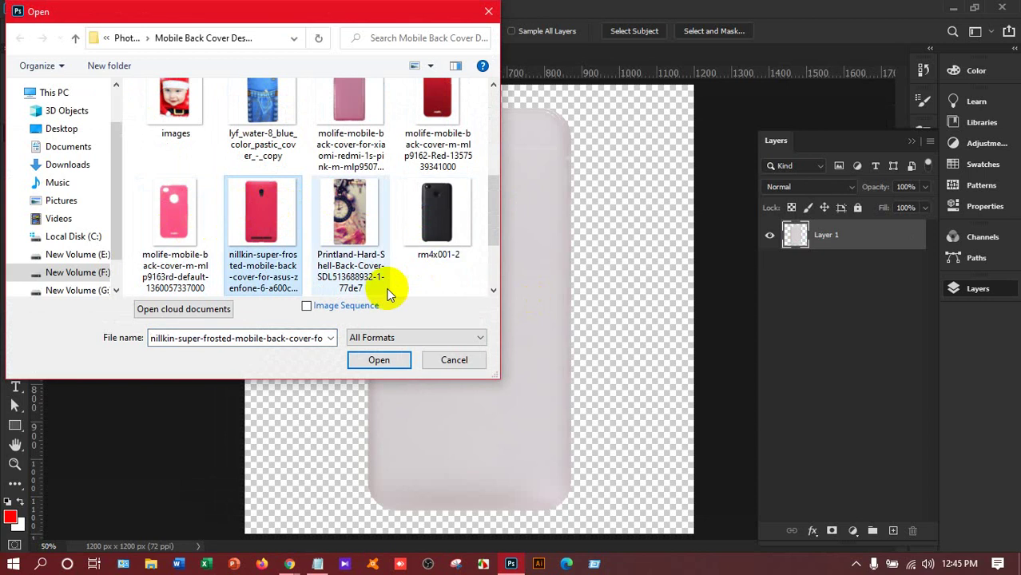
{"action": "left_click", "coordinate": [383, 360]}
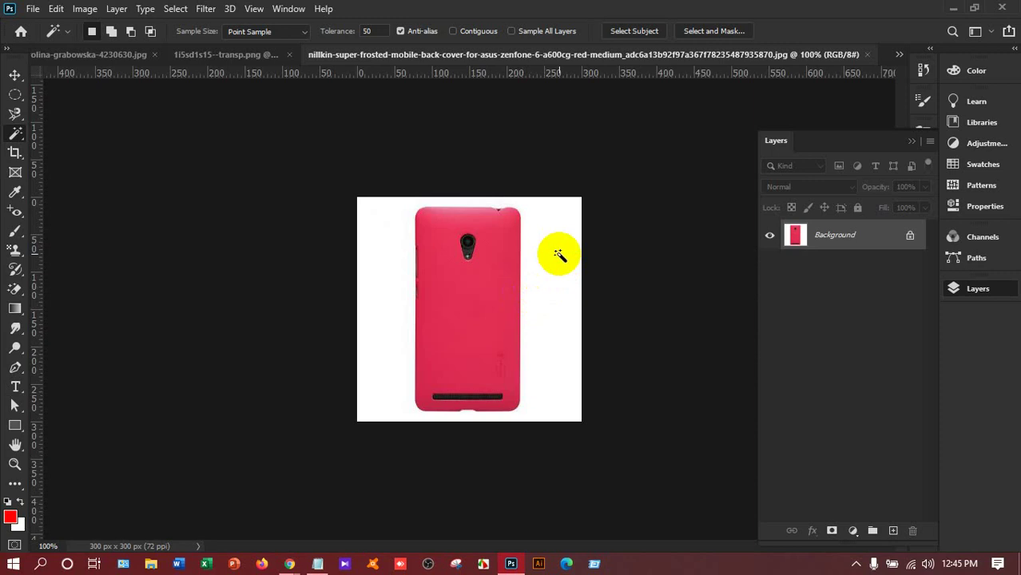
- Magic-wand the white background around the red cover, unlock the layer, and delete it to transparency
{"action": "left_click", "coordinate": [452, 307]}
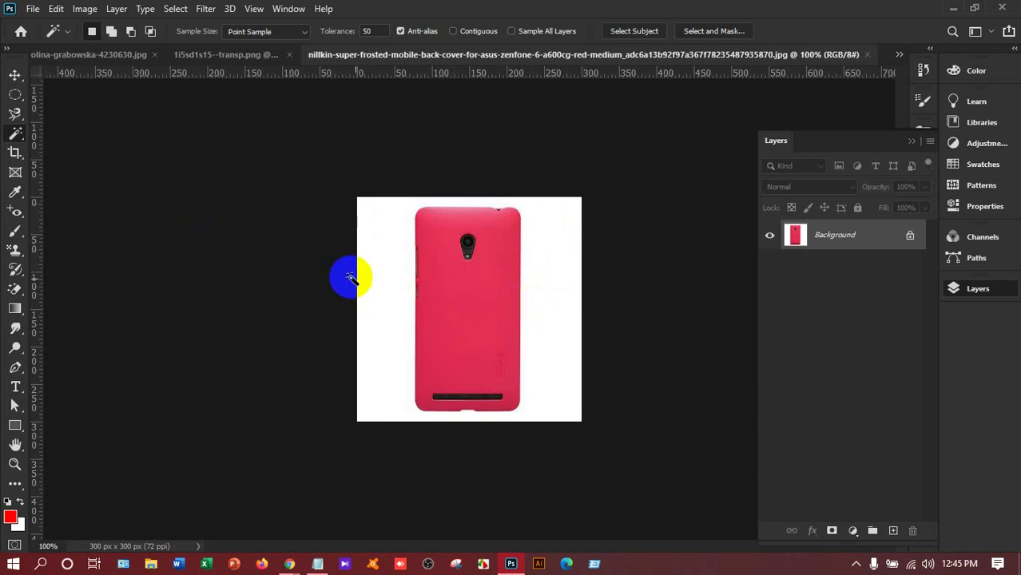
{"action": "left_click", "coordinate": [397, 294]}
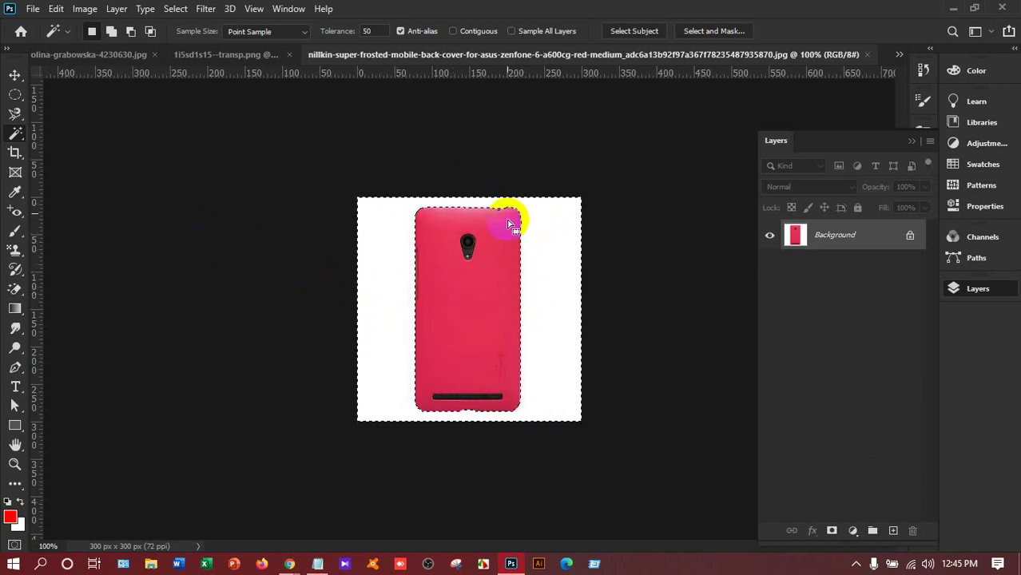
{"action": "left_click", "coordinate": [910, 236]}
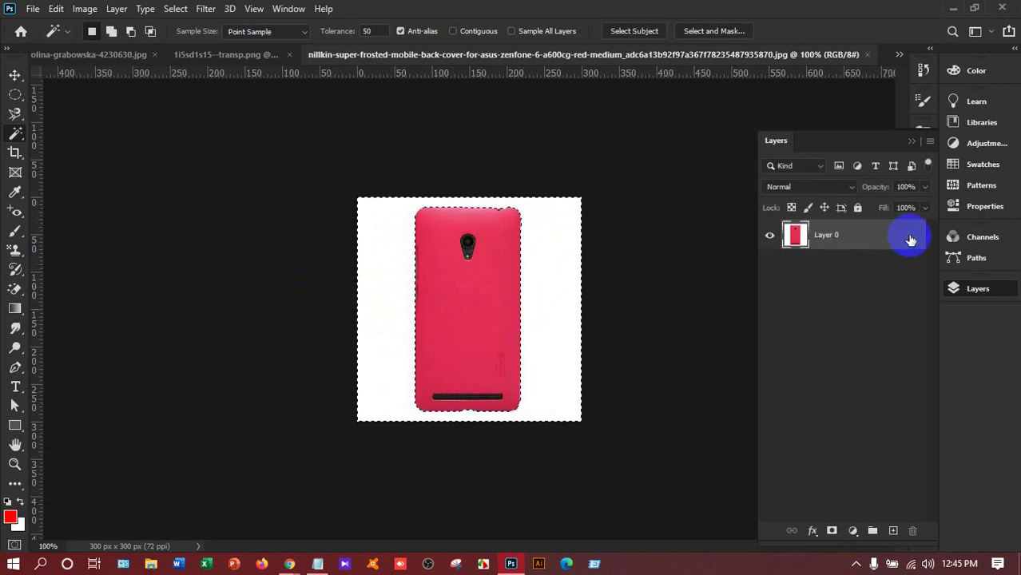
{"action": "key", "text": "Delete"}
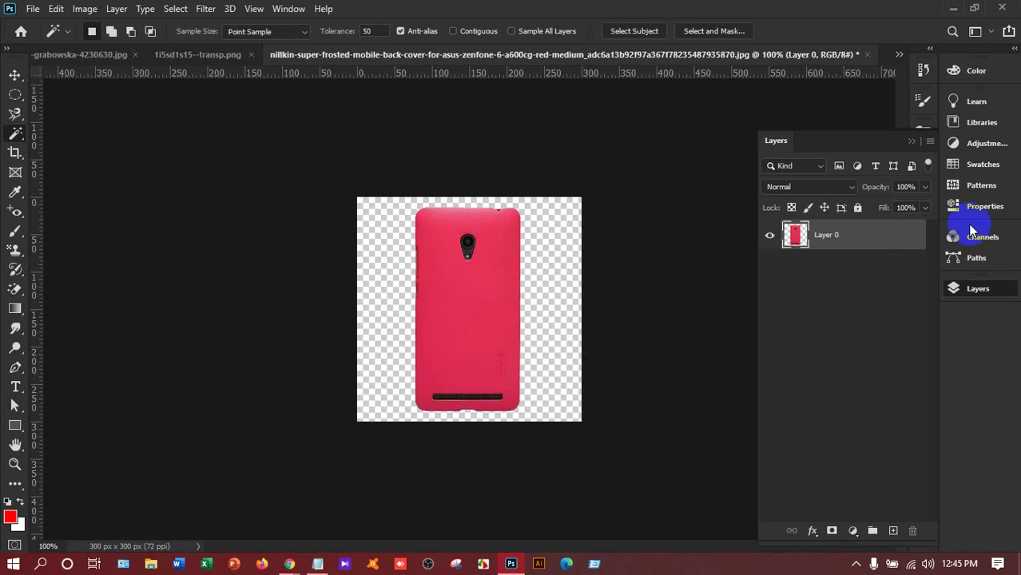
- Bring up the Open dialog with Ctrl+O and browse to the New Volume (F:) drive
{"action": "left_click", "coordinate": [32, 8]}
{"action": "left_click", "coordinate": [33, 9]}
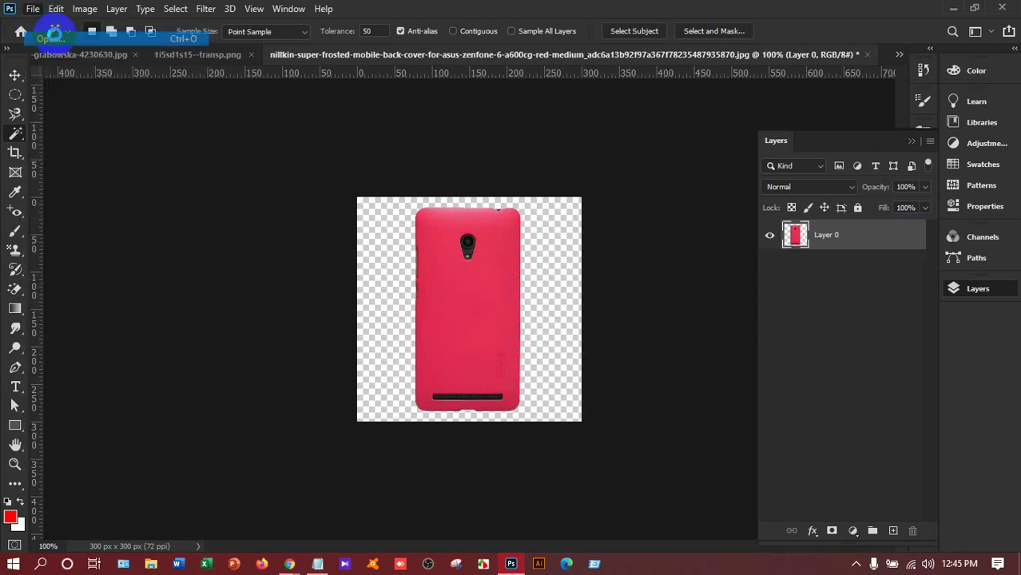
{"action": "key", "text": "ctrl+o"}
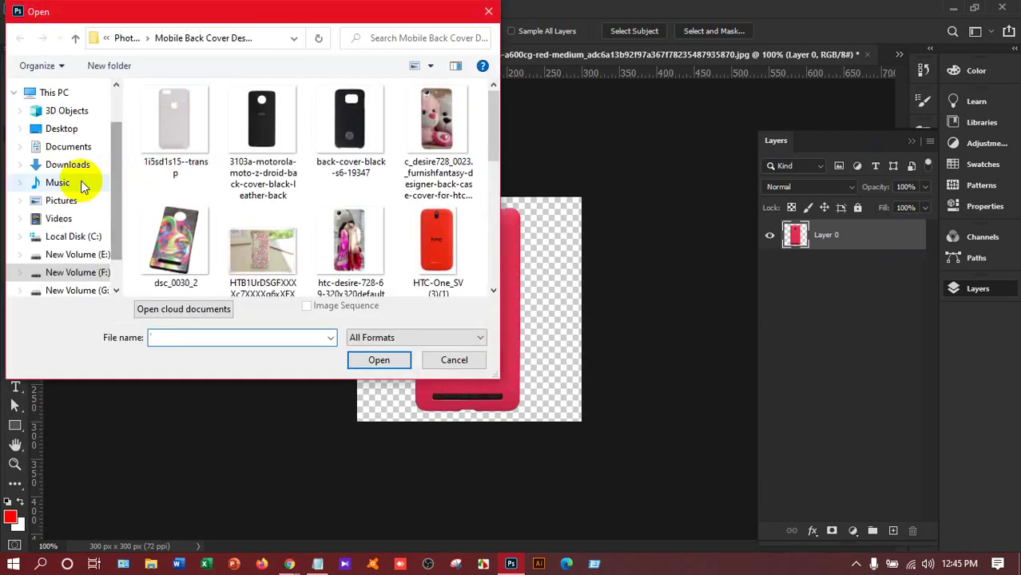
{"action": "left_click", "coordinate": [68, 166]}
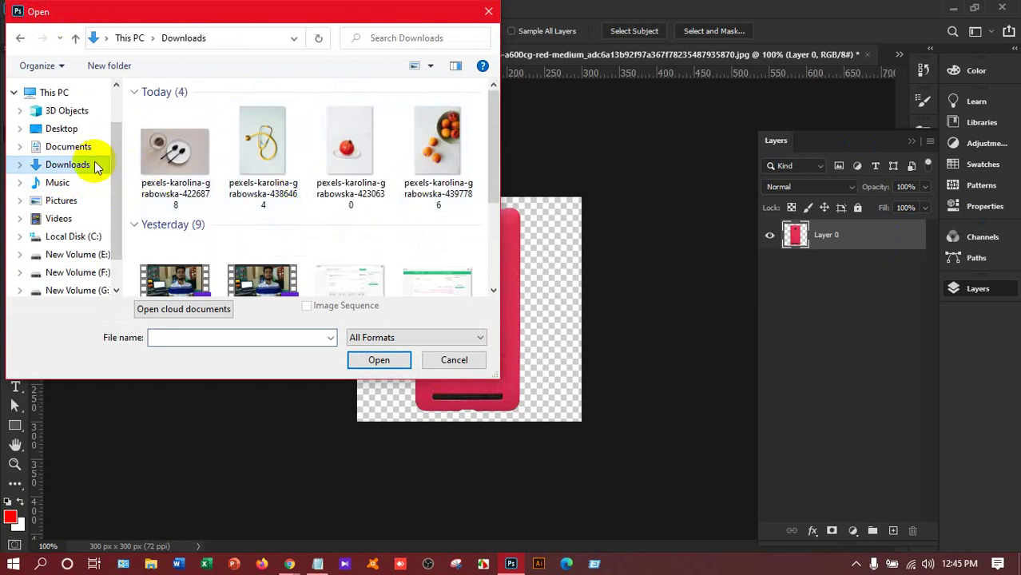
{"action": "left_click", "coordinate": [73, 272]}
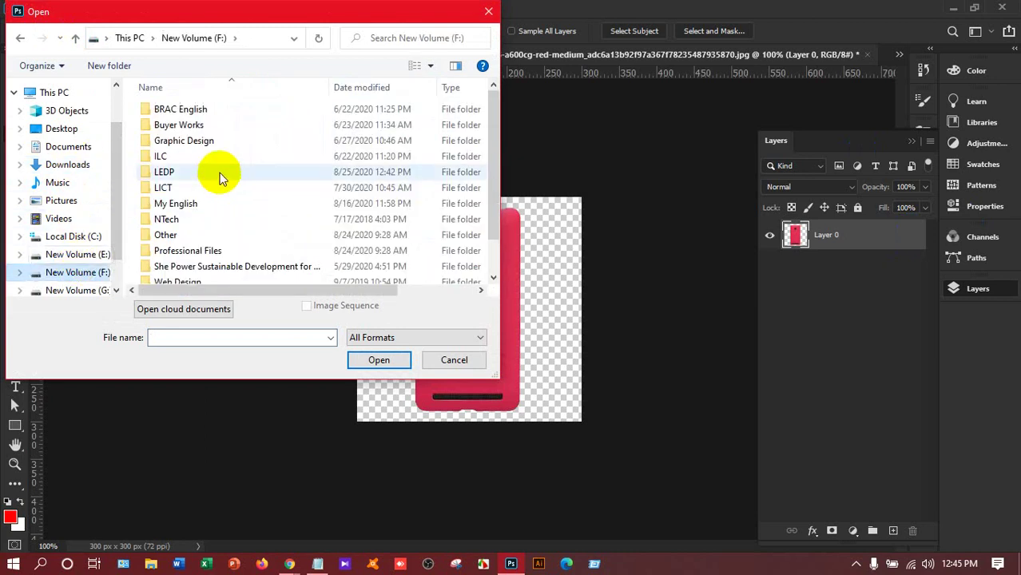
- Go into Graphic Design\Class Contents\Photoshop\Human Images and open Beautiful-Girl-HD-Wallpapers-1080p
{"action": "double_click", "coordinate": [192, 141]}
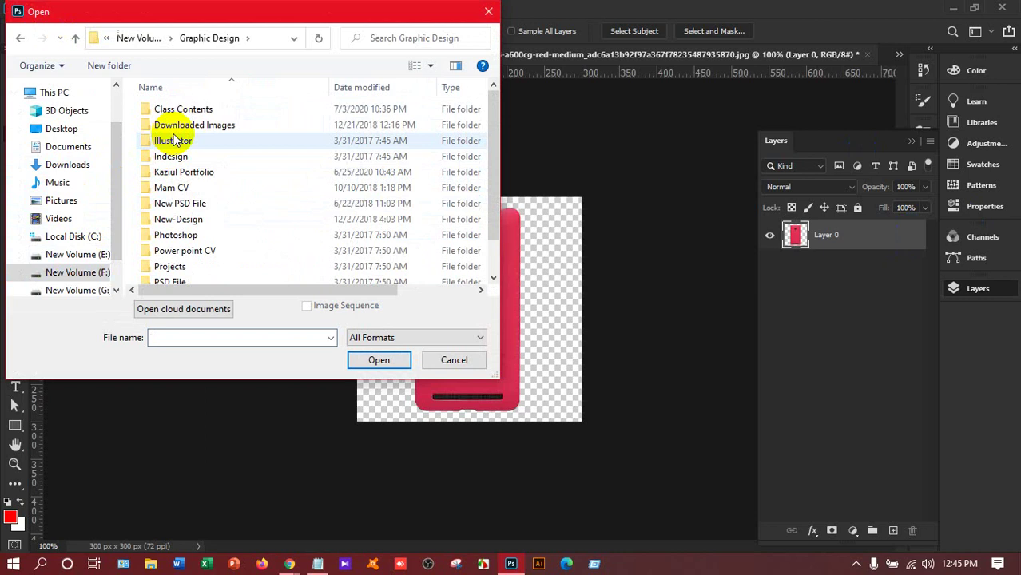
{"action": "double_click", "coordinate": [180, 113]}
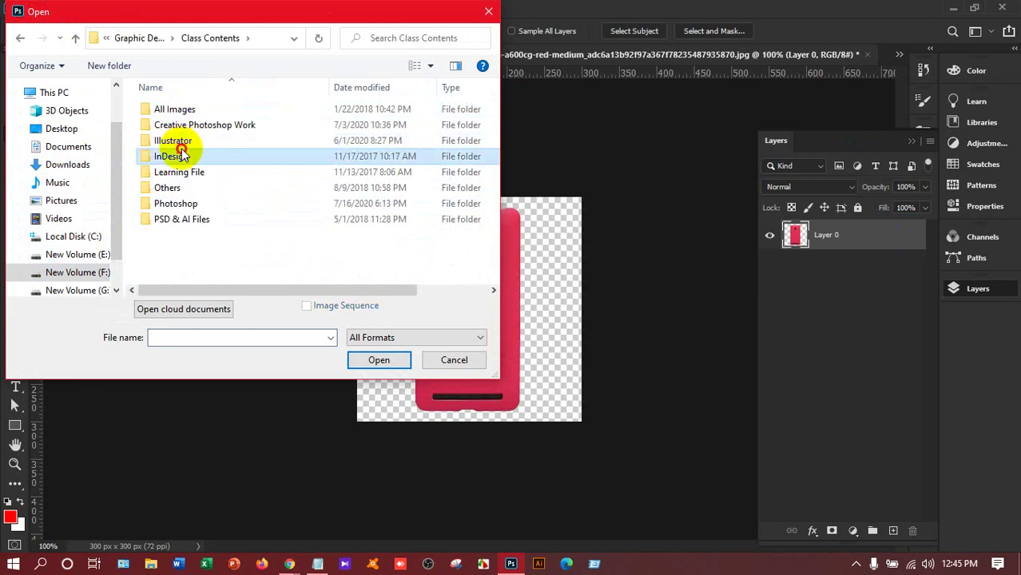
{"action": "double_click", "coordinate": [171, 203]}
{"action": "scroll", "coordinate": [169, 204], "scroll_direction": "down", "scroll_amount": 6}
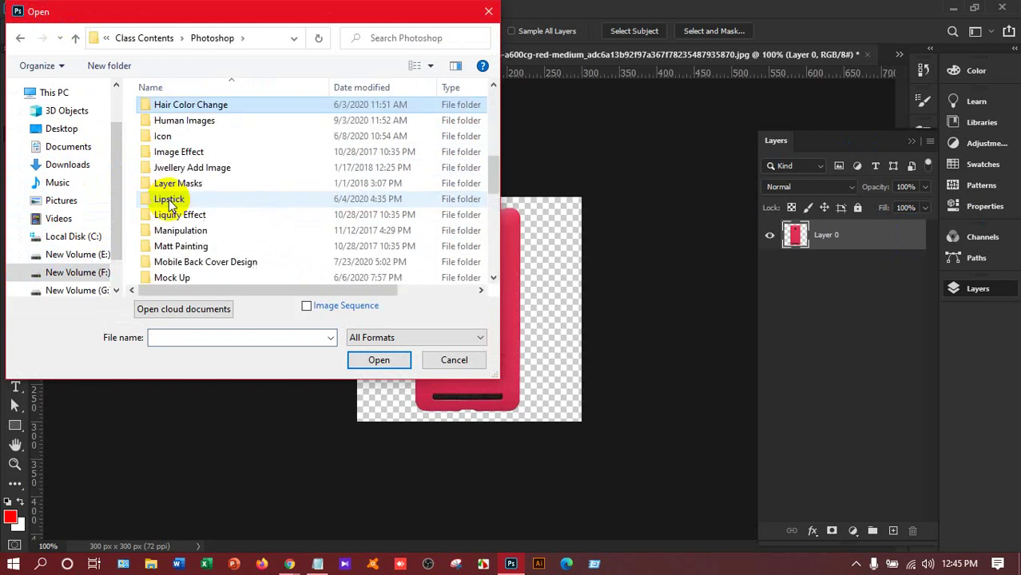
{"action": "left_click", "coordinate": [190, 128]}
{"action": "key", "text": "Return"}
{"action": "scroll", "coordinate": [242, 195], "scroll_direction": "down", "scroll_amount": 2}
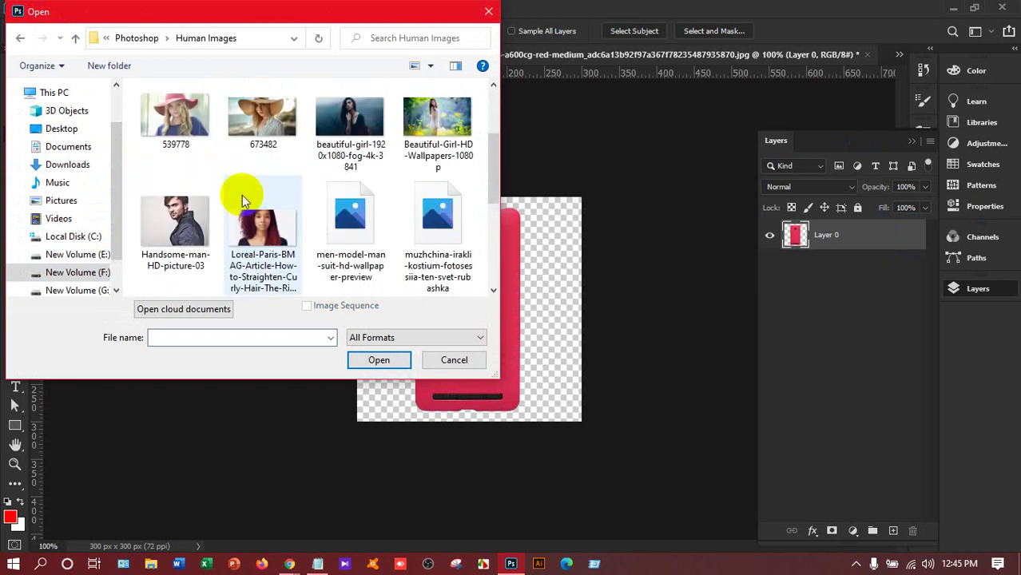
{"action": "scroll", "coordinate": [282, 208], "scroll_direction": "up", "scroll_amount": 2}
{"action": "left_click", "coordinate": [431, 256]}
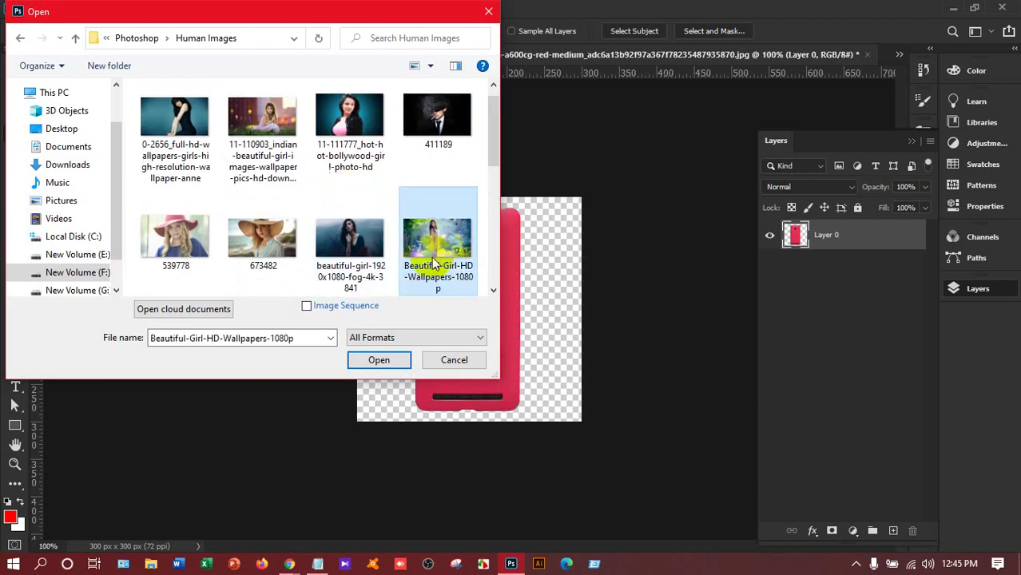
{"action": "left_click", "coordinate": [379, 361]}
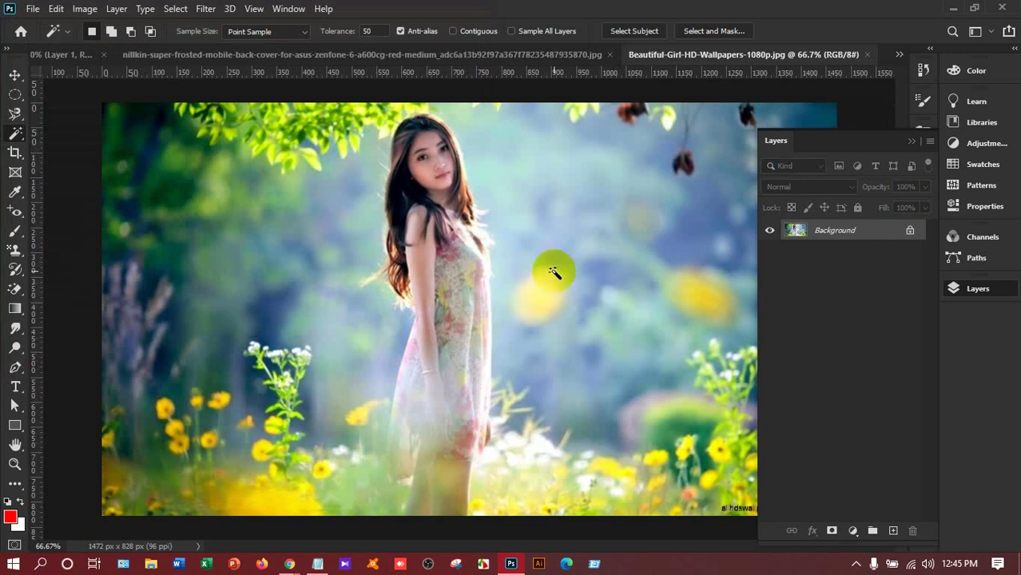
- Switch to Quick Selection at brush size 175, brush over the girl photo's background, then deselect
{"action": "right_click", "coordinate": [15, 132]}
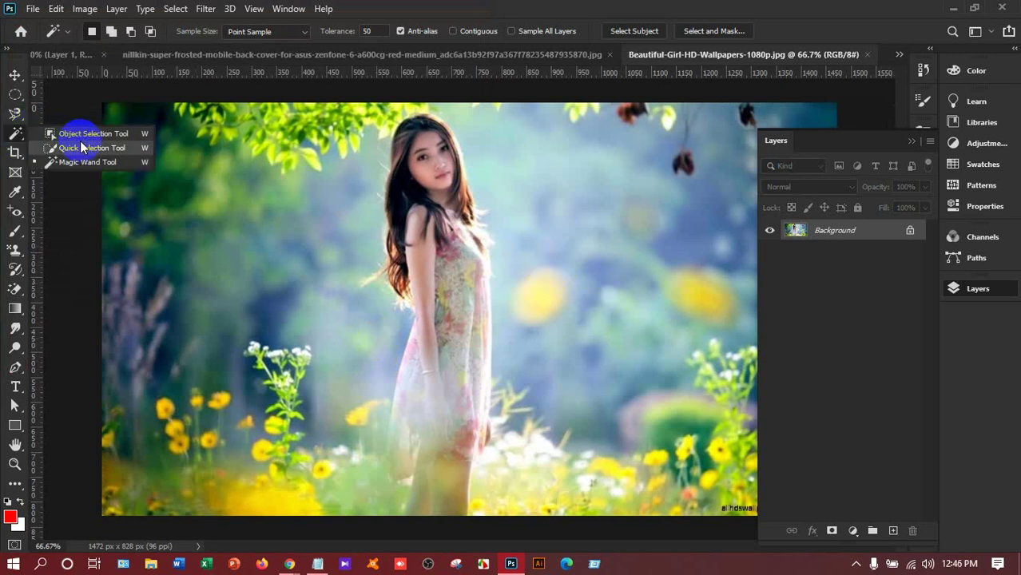
{"action": "left_click", "coordinate": [84, 148]}
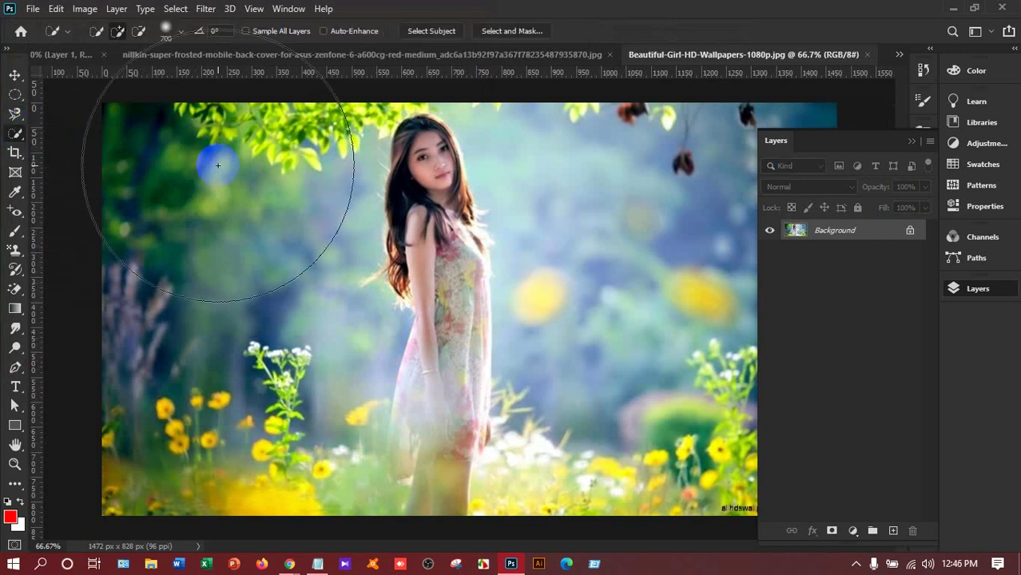
{"action": "key", "text": "bracketleft"}
{"action": "key", "text": "bracketleft"}
{"action": "key", "text": "bracketleft"}
{"action": "key", "text": "bracketleft"}
{"action": "key", "text": "bracketleft"}
{"action": "key", "text": "bracketleft"}
{"action": "key", "text": "bracketleft"}
{"action": "mouse_move", "coordinate": [187, 164]}
{"action": "left_mouse_down"}
{"action": "mouse_move", "coordinate": [227, 202]}
{"action": "mouse_move", "coordinate": [235, 253]}
{"action": "left_mouse_up"}
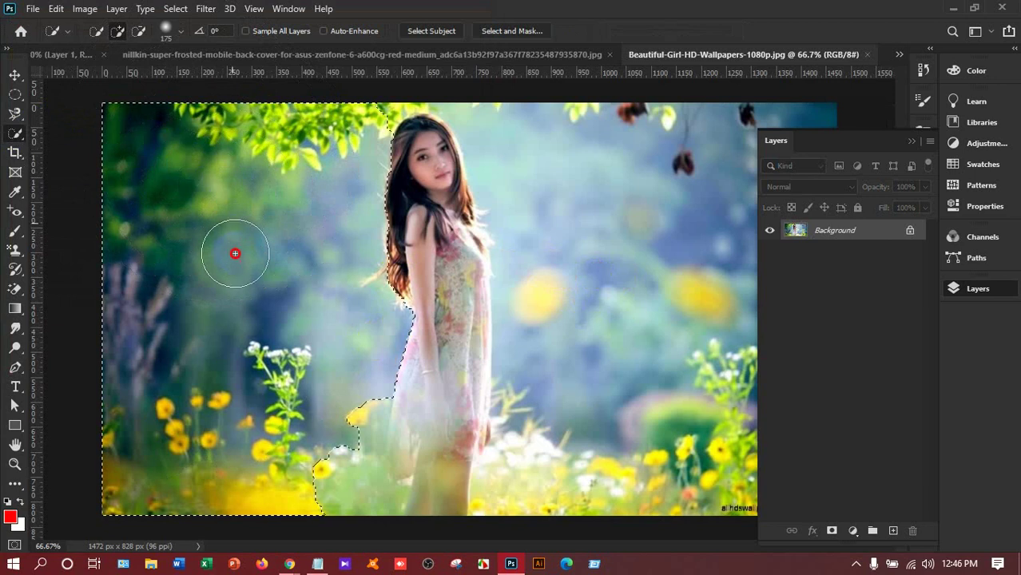
{"action": "mouse_move", "coordinate": [235, 295]}
{"action": "left_mouse_down"}
{"action": "mouse_move", "coordinate": [524, 212]}
{"action": "mouse_move", "coordinate": [538, 142]}
{"action": "mouse_move", "coordinate": [615, 360]}
{"action": "mouse_move", "coordinate": [615, 397]}
{"action": "left_mouse_up"}
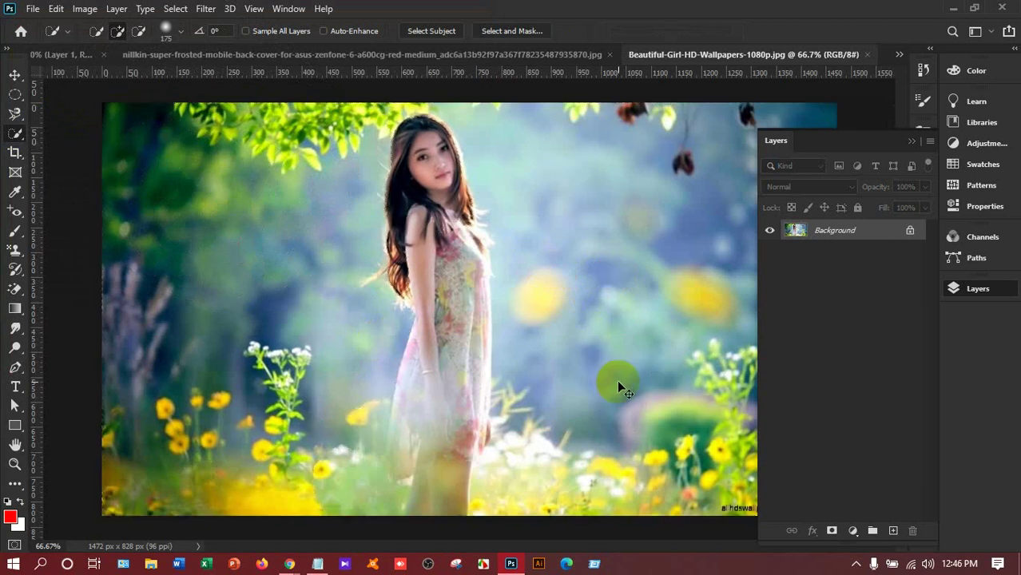
{"action": "key", "text": "ctrl+d"}
- Switch to the Magic Wand, test-click the girl photo, deselect, and set Tolerance to 0
{"action": "right_click", "coordinate": [24, 137]}
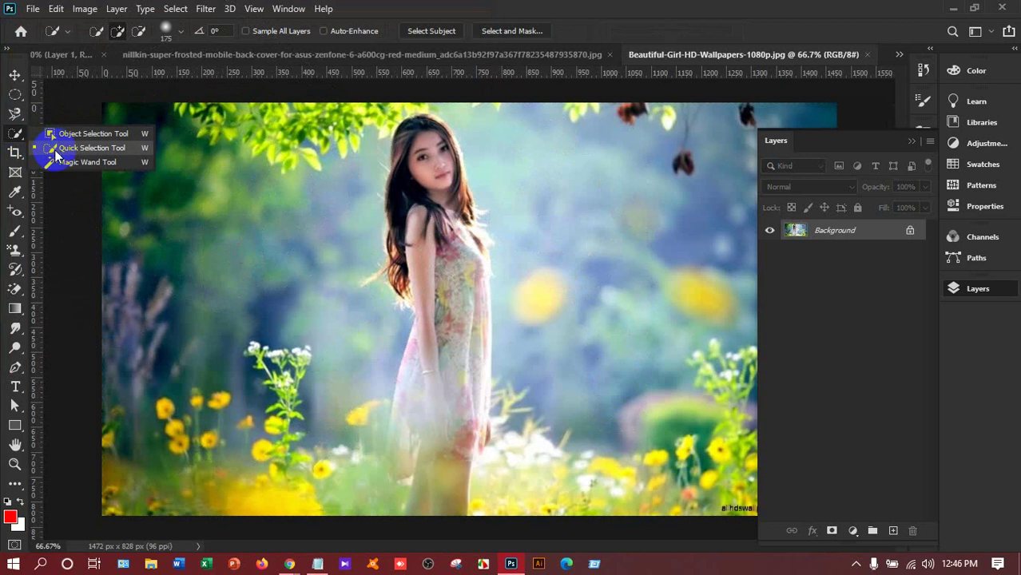
{"action": "left_click", "coordinate": [56, 157]}
{"action": "left_click", "coordinate": [284, 241]}
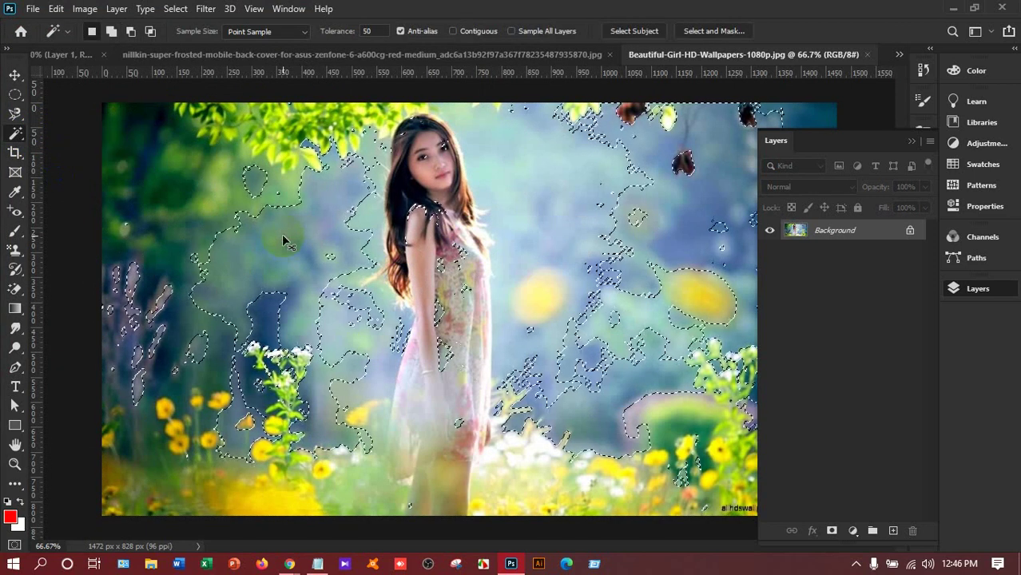
{"action": "key", "text": "ctrl+d"}
{"action": "left_click", "coordinate": [366, 31]}
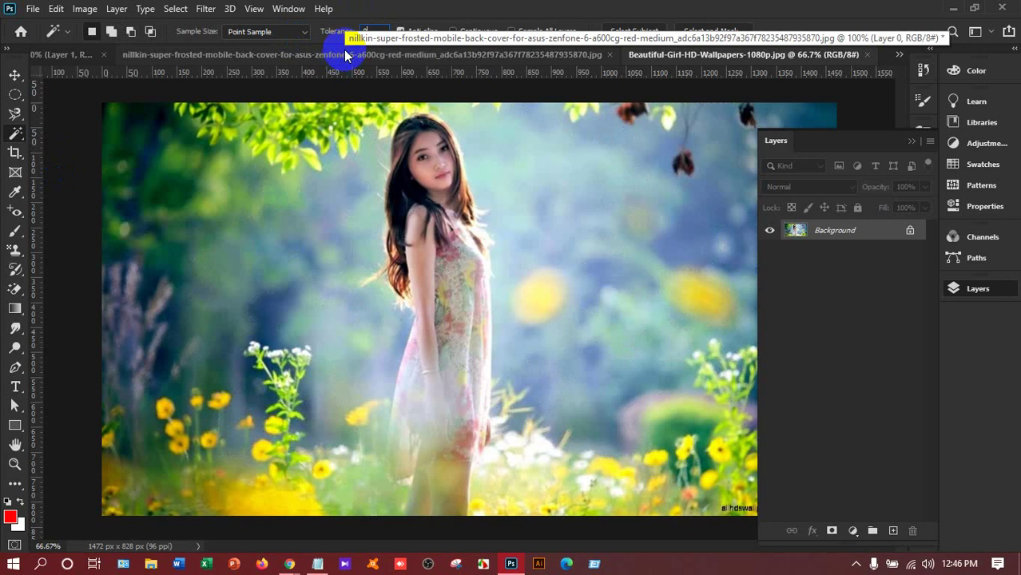
{"action": "key", "text": "Return"}
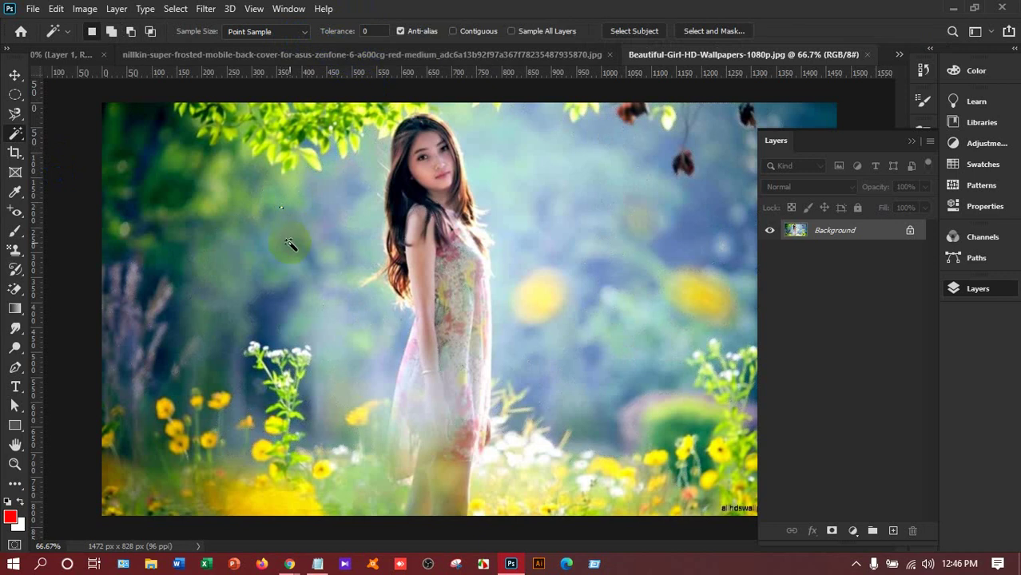
- Retry the foliage selection at Tolerance 20, deselect, and return to the phone-cover document
{"action": "left_click", "coordinate": [381, 31]}
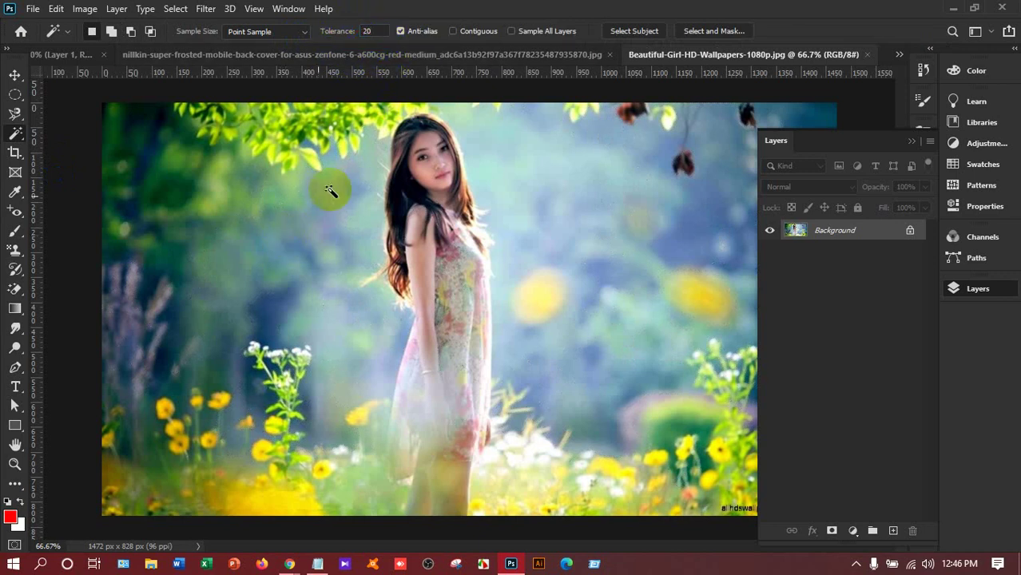
{"action": "left_click", "coordinate": [297, 205]}
{"action": "key", "text": "ctrl+d"}
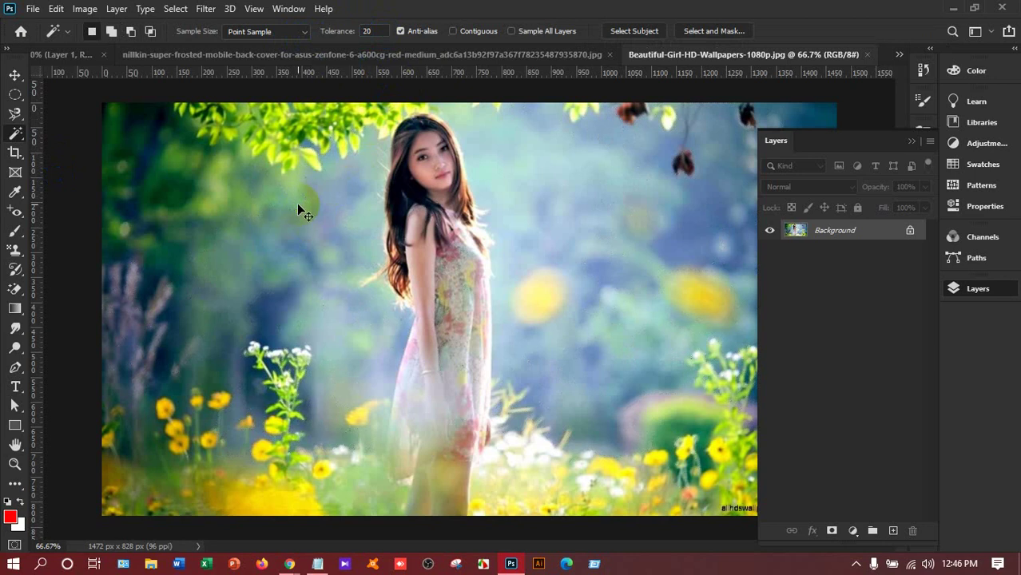
{"action": "left_click", "coordinate": [199, 54]}
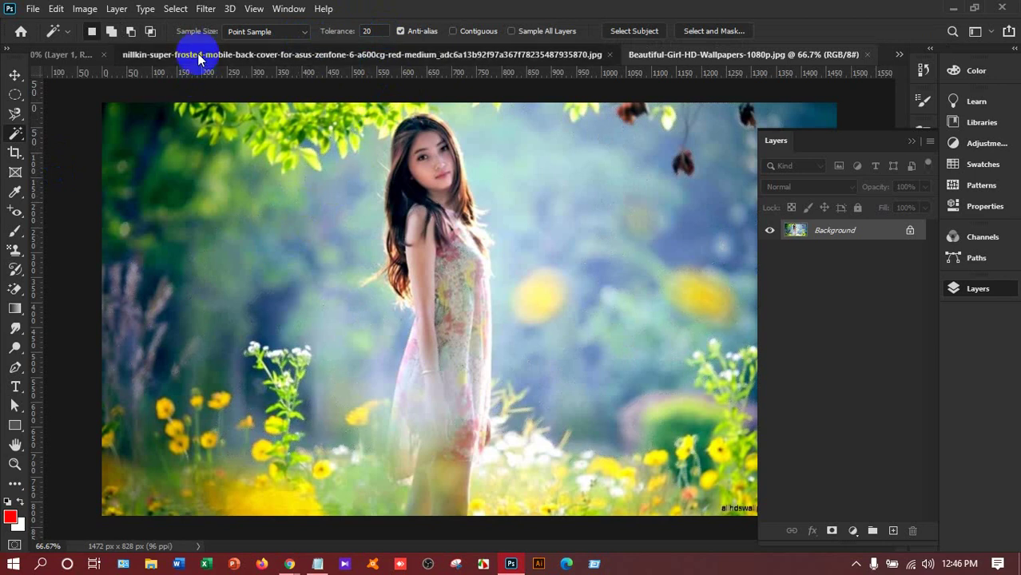